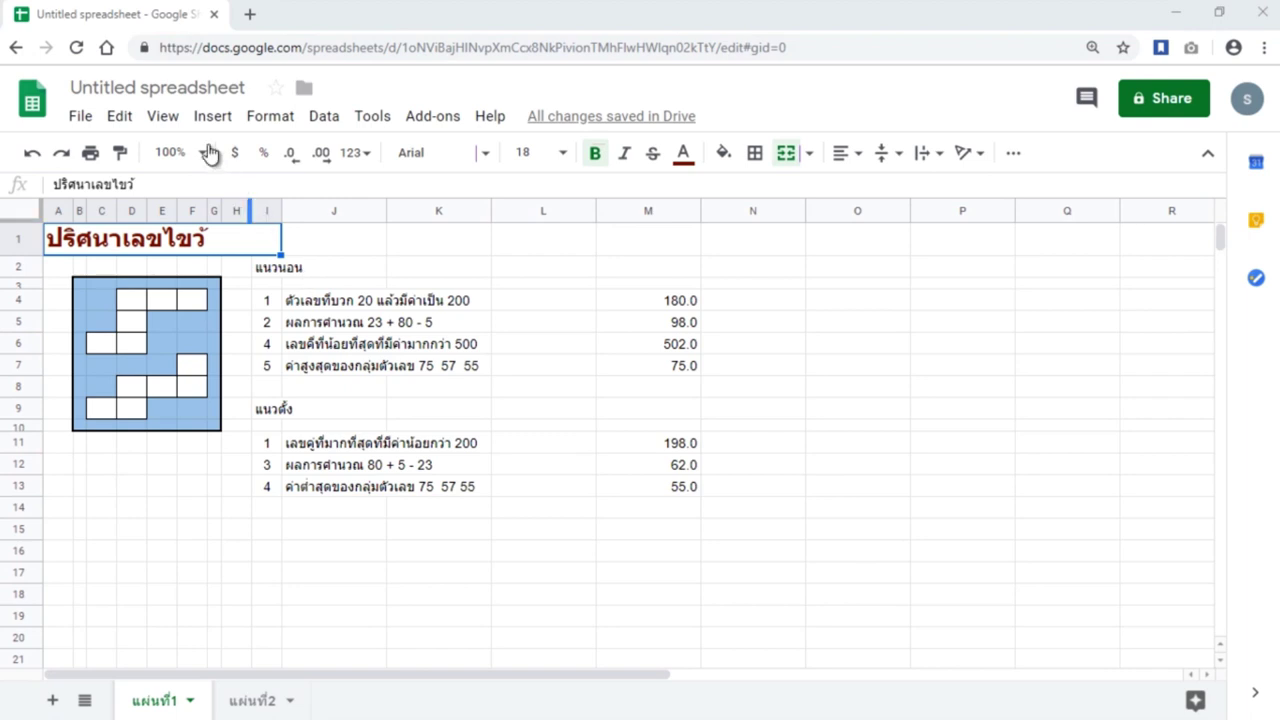
- Start inserting an image over cells by uploading it from the computer
{"action": "left_click", "coordinate": [206, 118]}
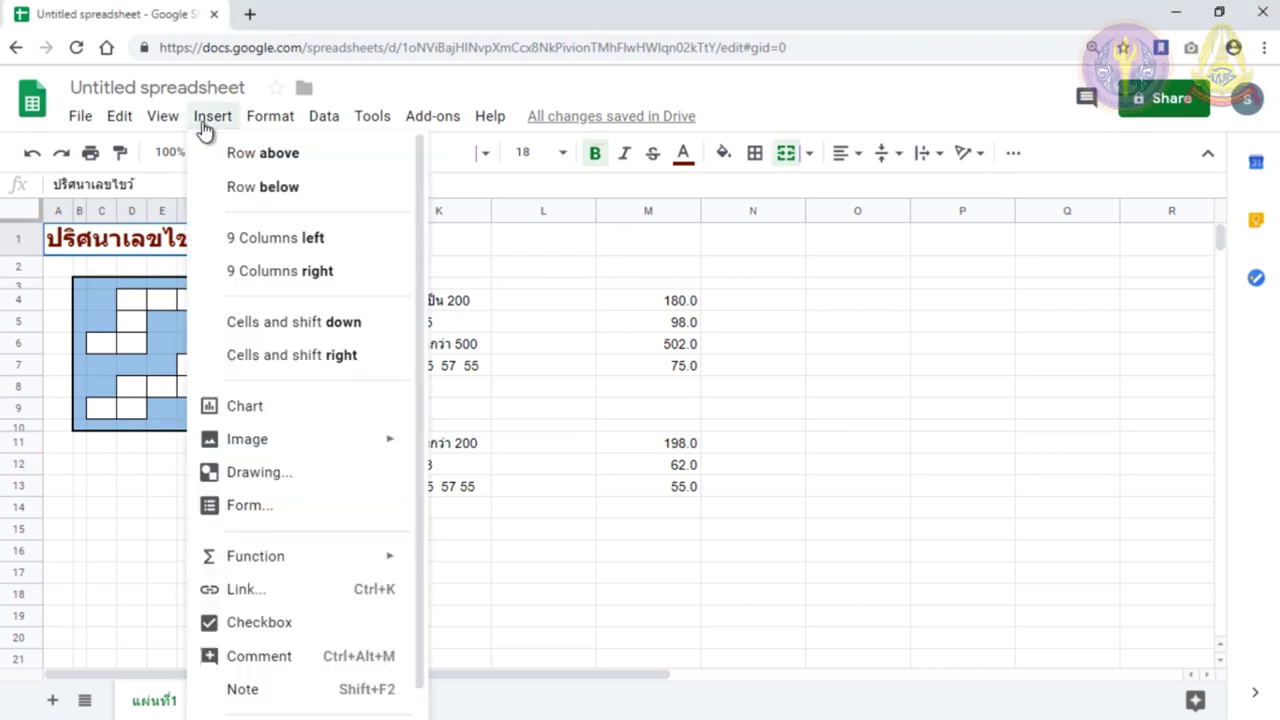
{"action": "mouse_move", "coordinate": [247, 439]}
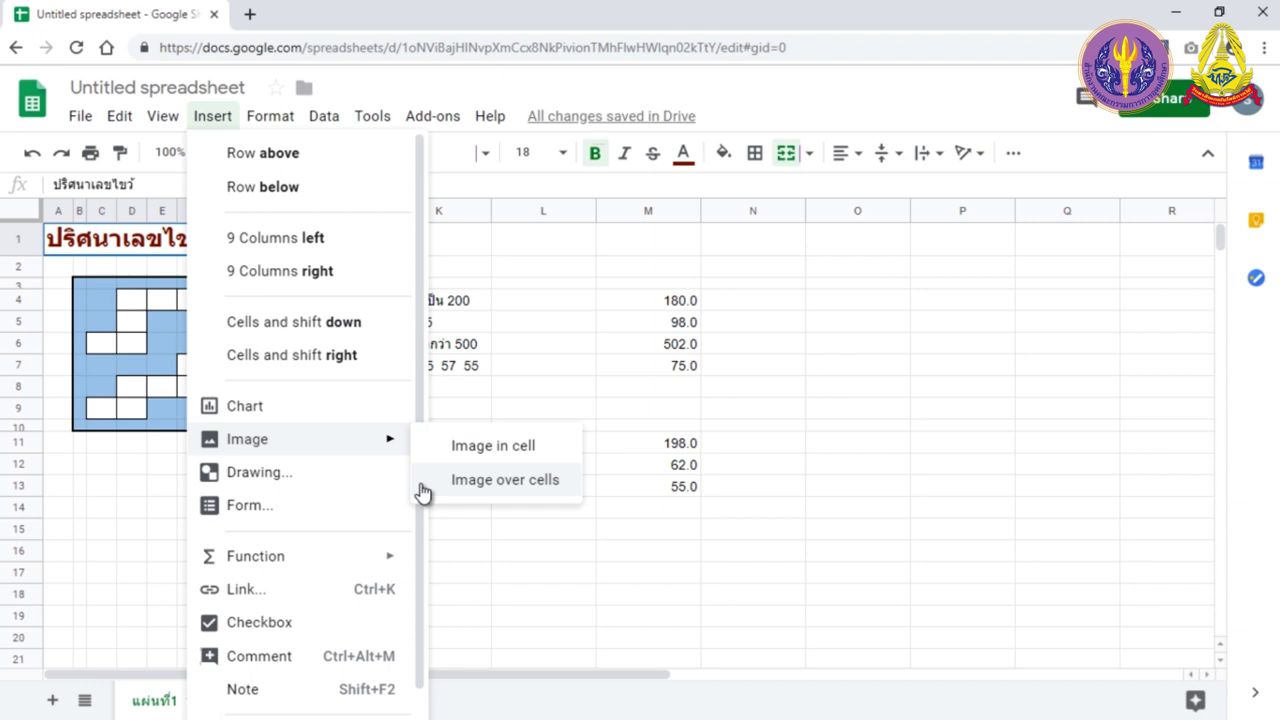
{"action": "left_click", "coordinate": [420, 484]}
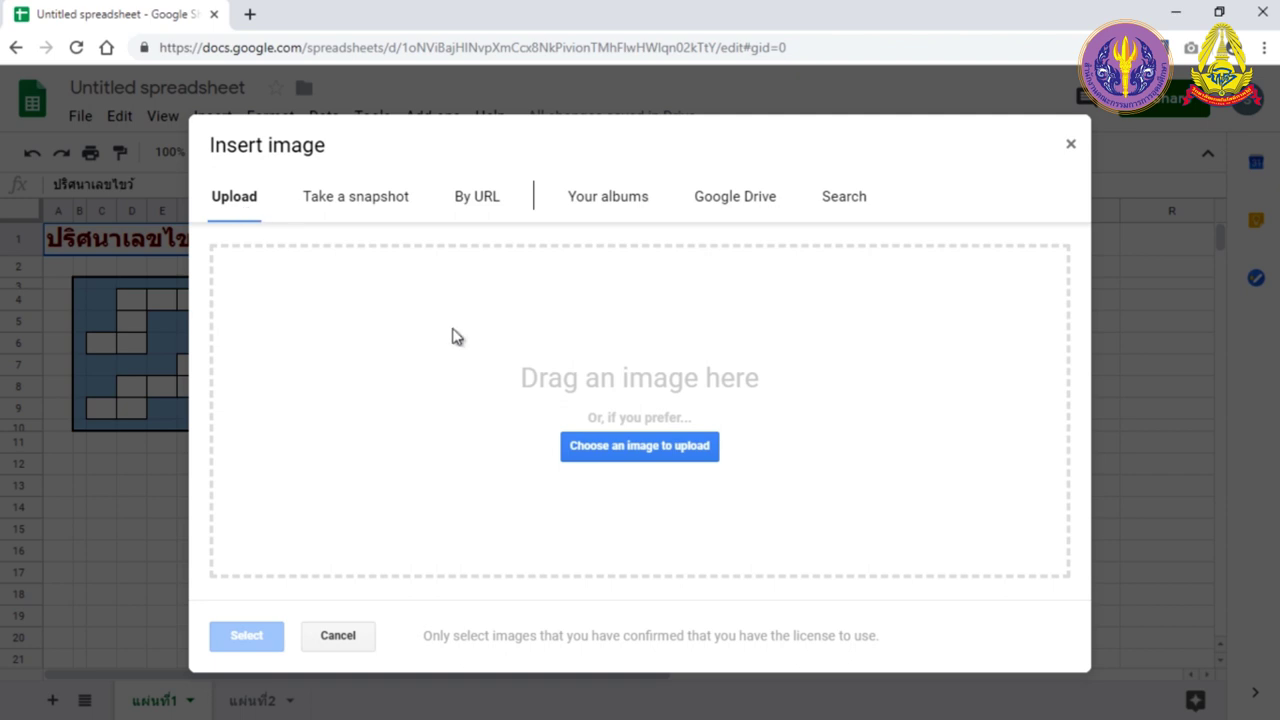
{"action": "left_click", "coordinate": [617, 446]}
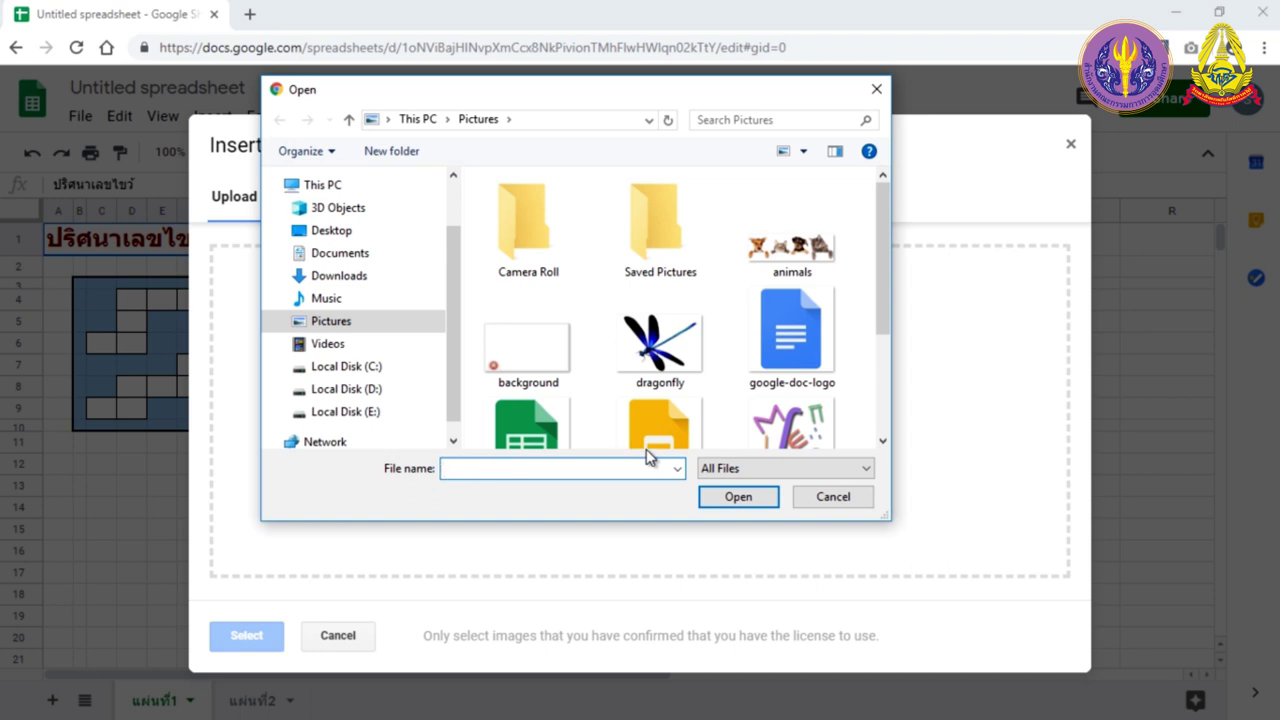
- Upload the Math picture from the Pictures folder
{"action": "left_click", "coordinate": [760, 437]}
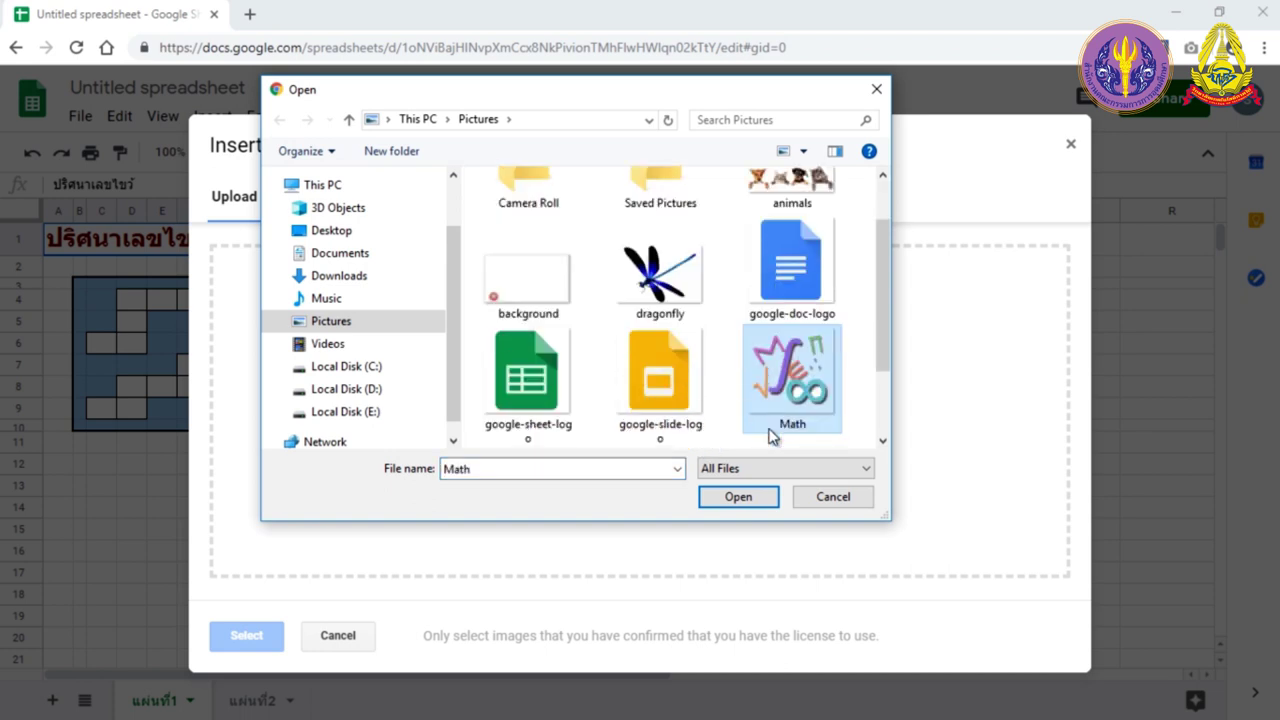
{"action": "left_click", "coordinate": [756, 495]}
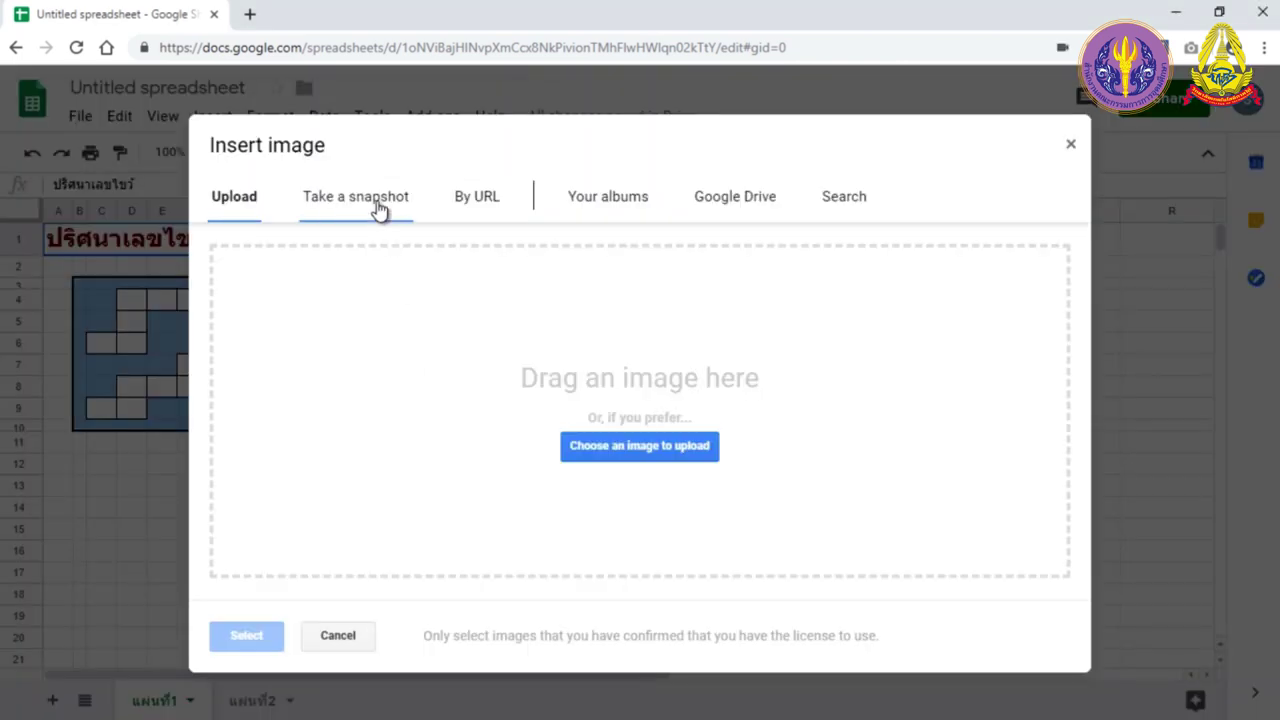
- Allow camera access, take a snapshot and insert it as the image
{"action": "left_click", "coordinate": [379, 209]}
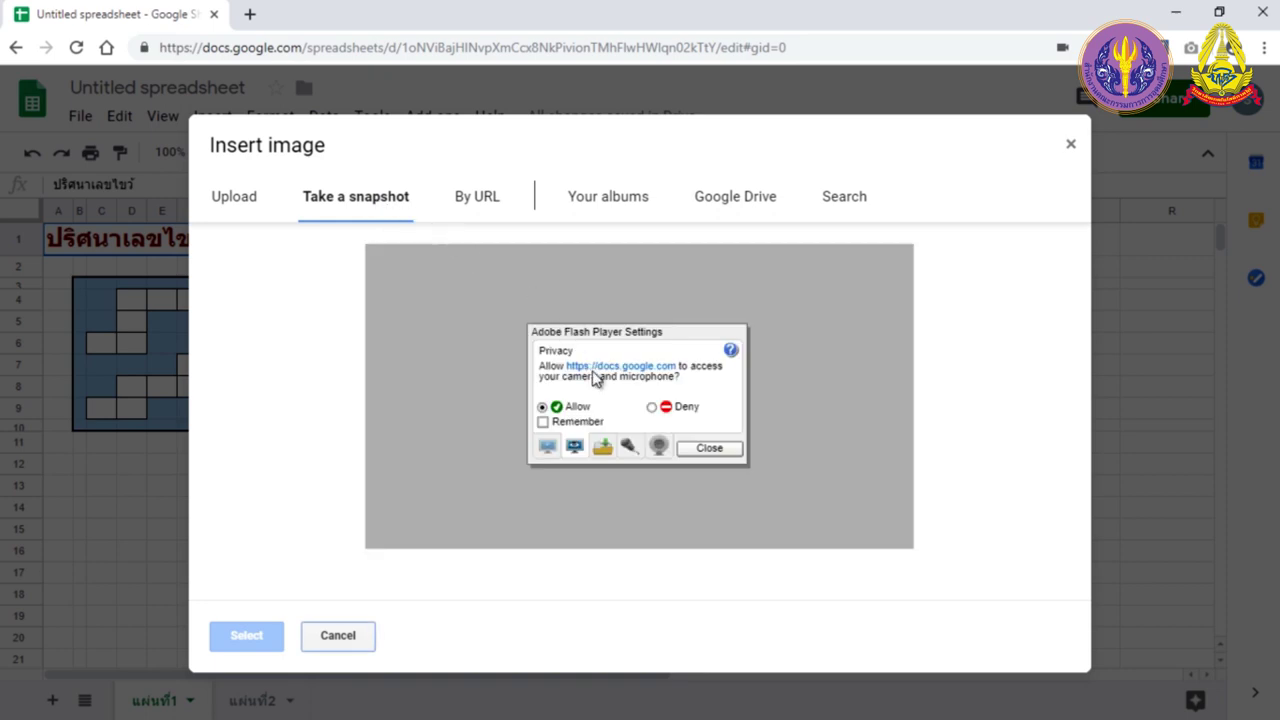
{"action": "left_click", "coordinate": [709, 448]}
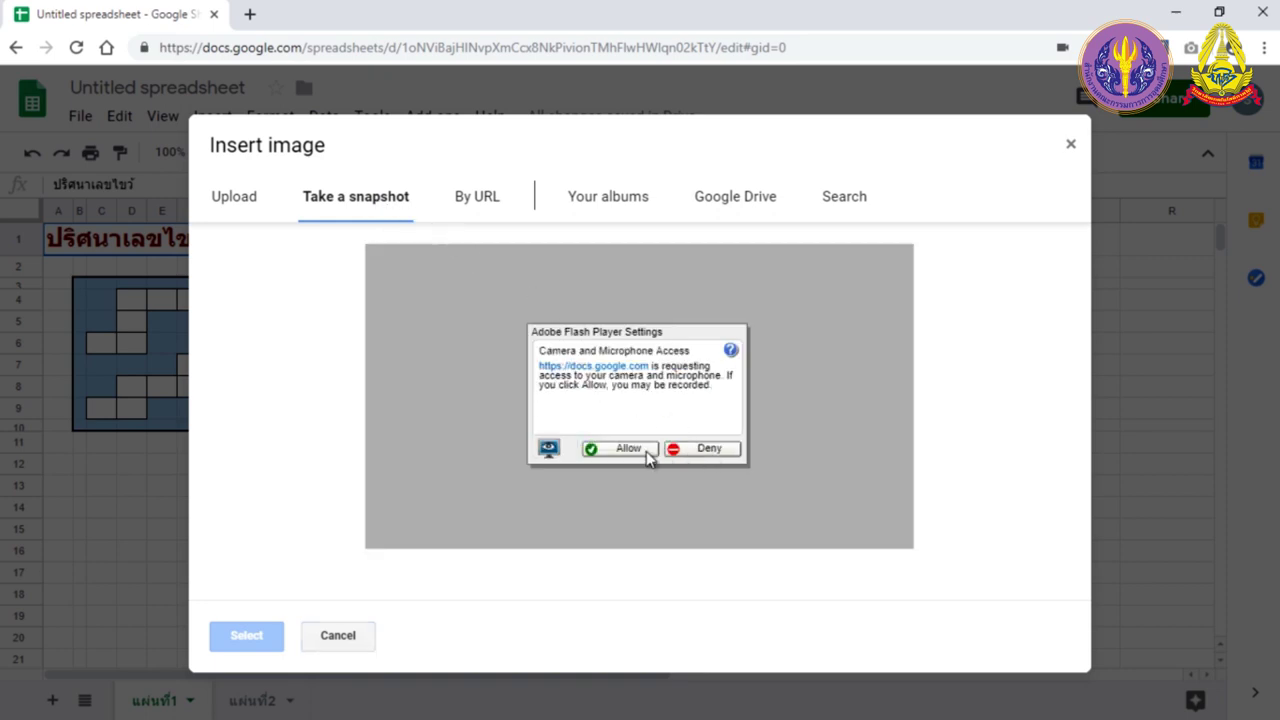
{"action": "left_click", "coordinate": [646, 451]}
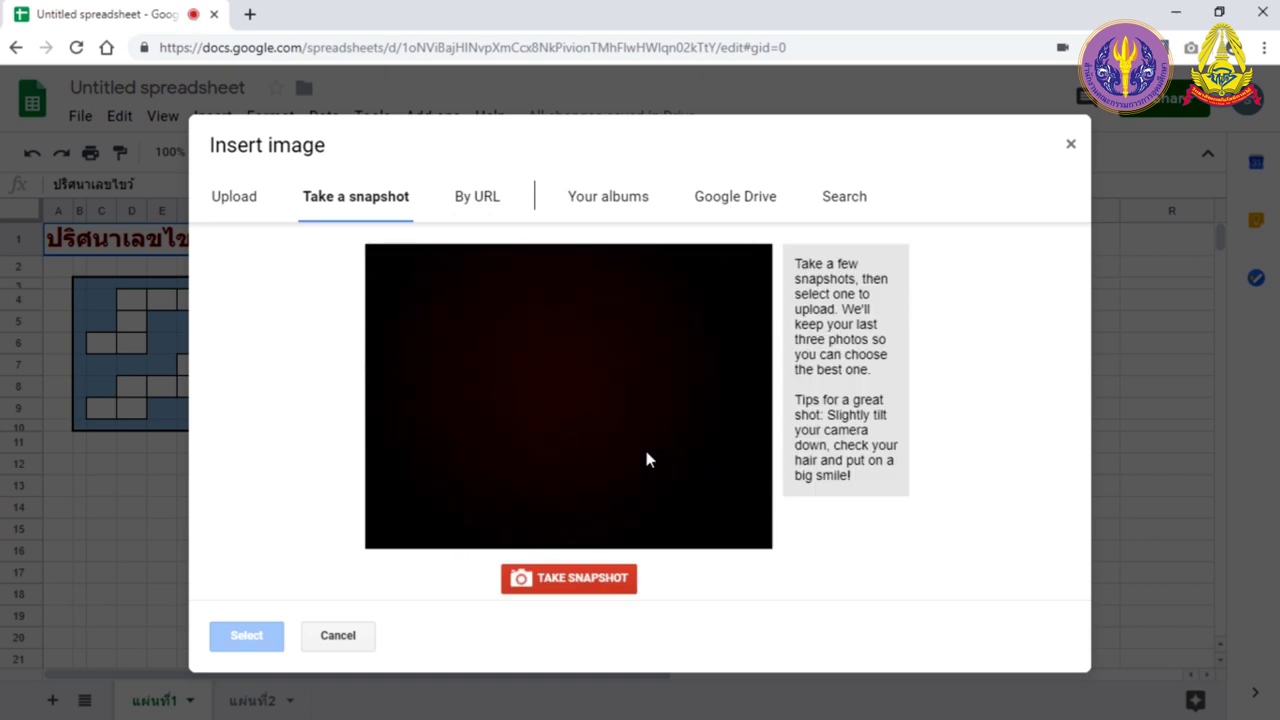
{"action": "left_click", "coordinate": [612, 587]}
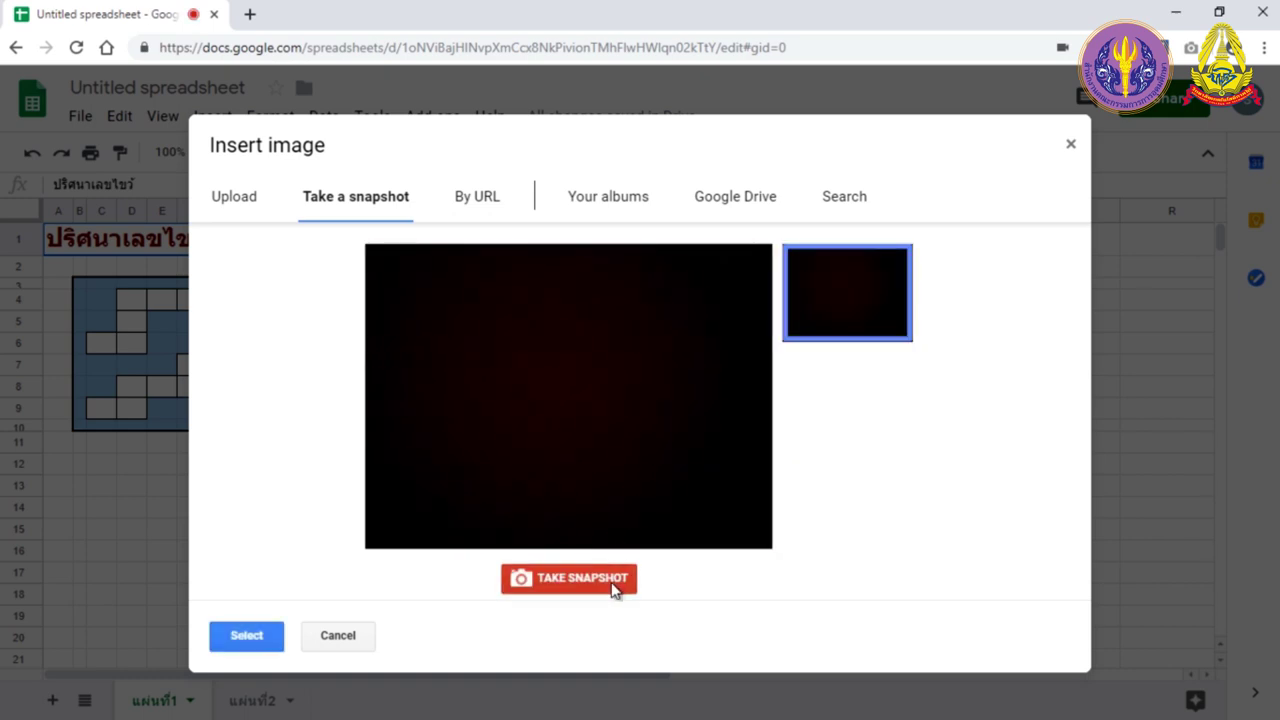
{"action": "left_click", "coordinate": [263, 643]}
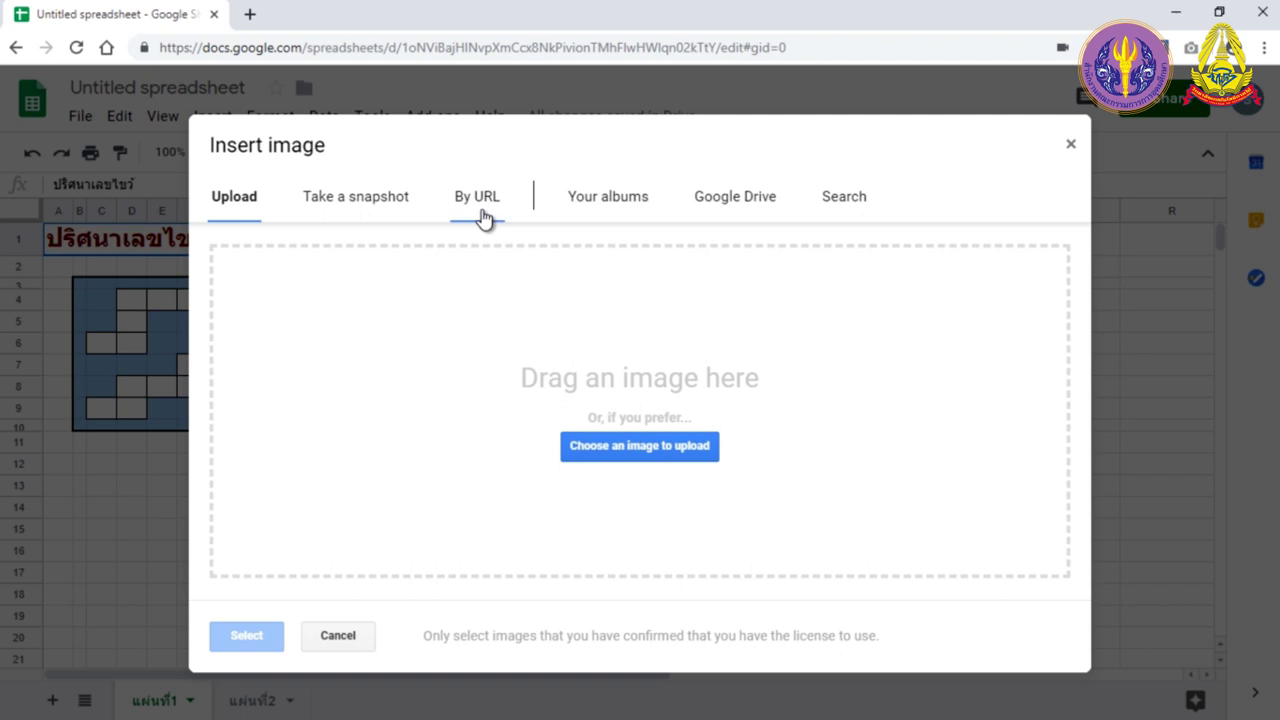
{"action": "left_click", "coordinate": [484, 218]}
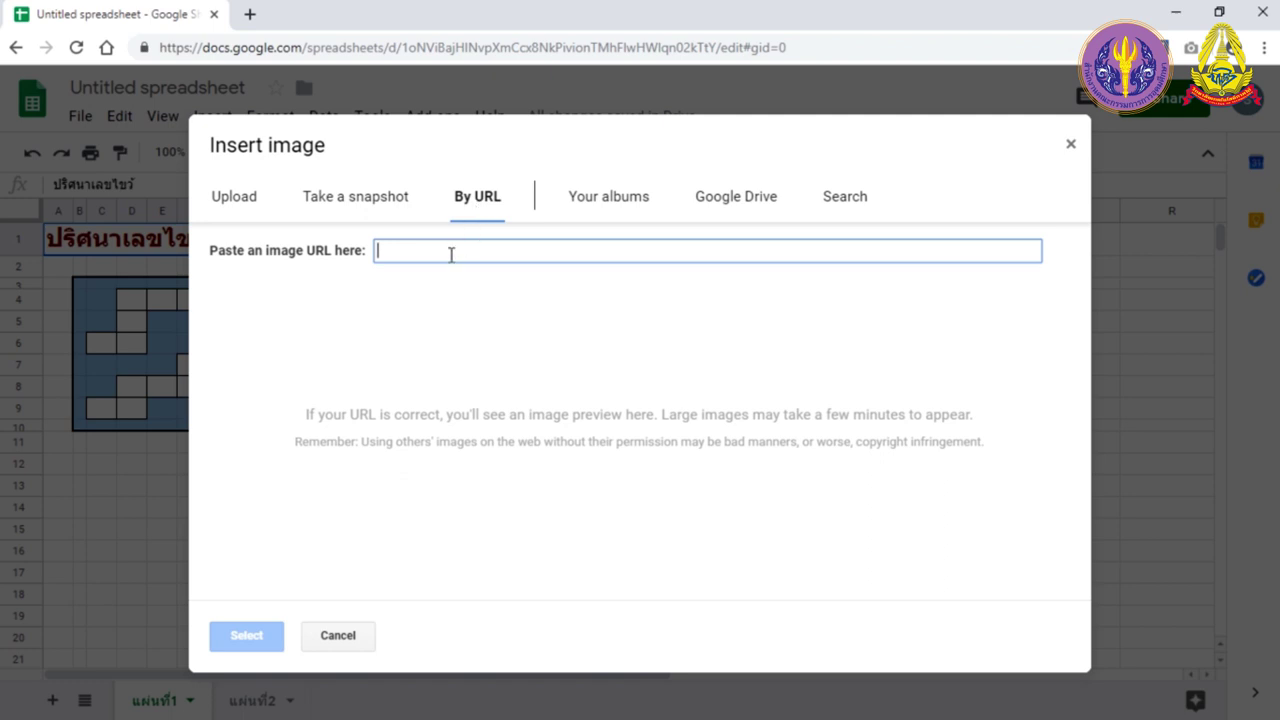
- Insert the Math image from its pasted web address, then browse Your albums
{"action": "type", "text": "https://upload.wikimedia.org/wikipedia/commons/thumb/e/eb/Math.svg/600px-Math.svg.png"}
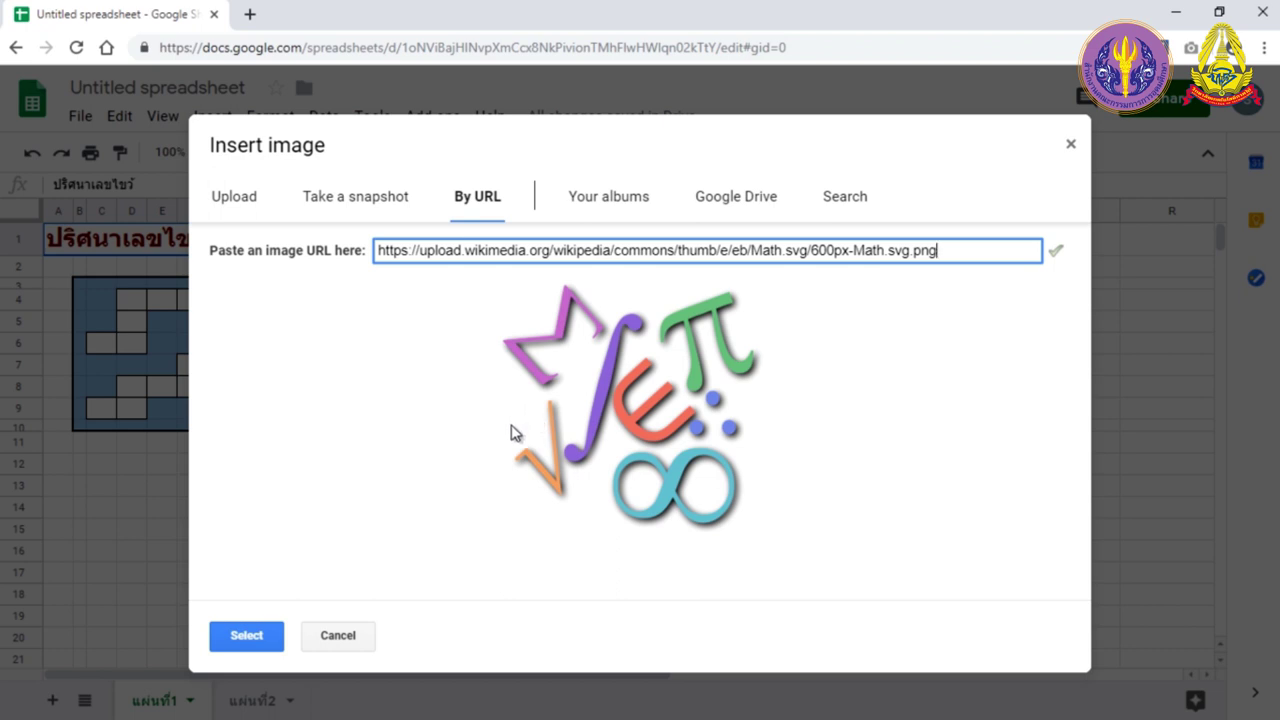
{"action": "left_click", "coordinate": [265, 640]}
{"action": "left_click", "coordinate": [612, 198]}
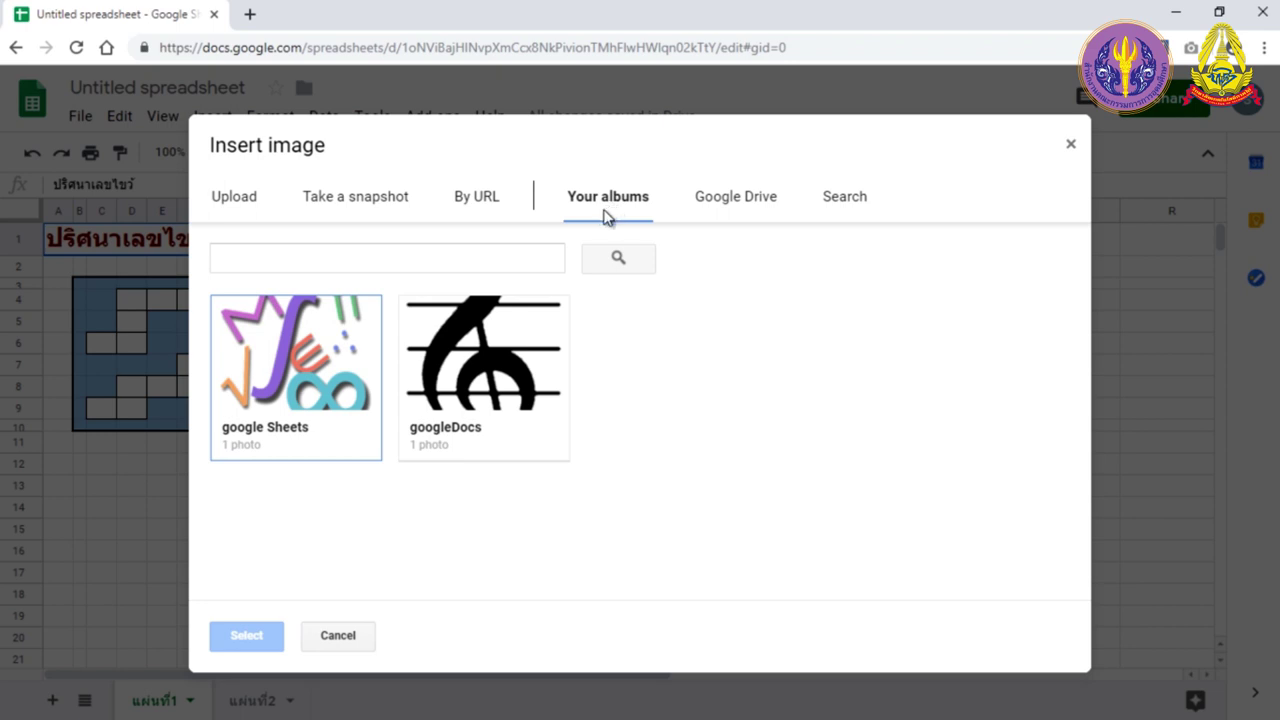
- Insert the math photo from the 'google Sheets' album
{"action": "left_click", "coordinate": [343, 400]}
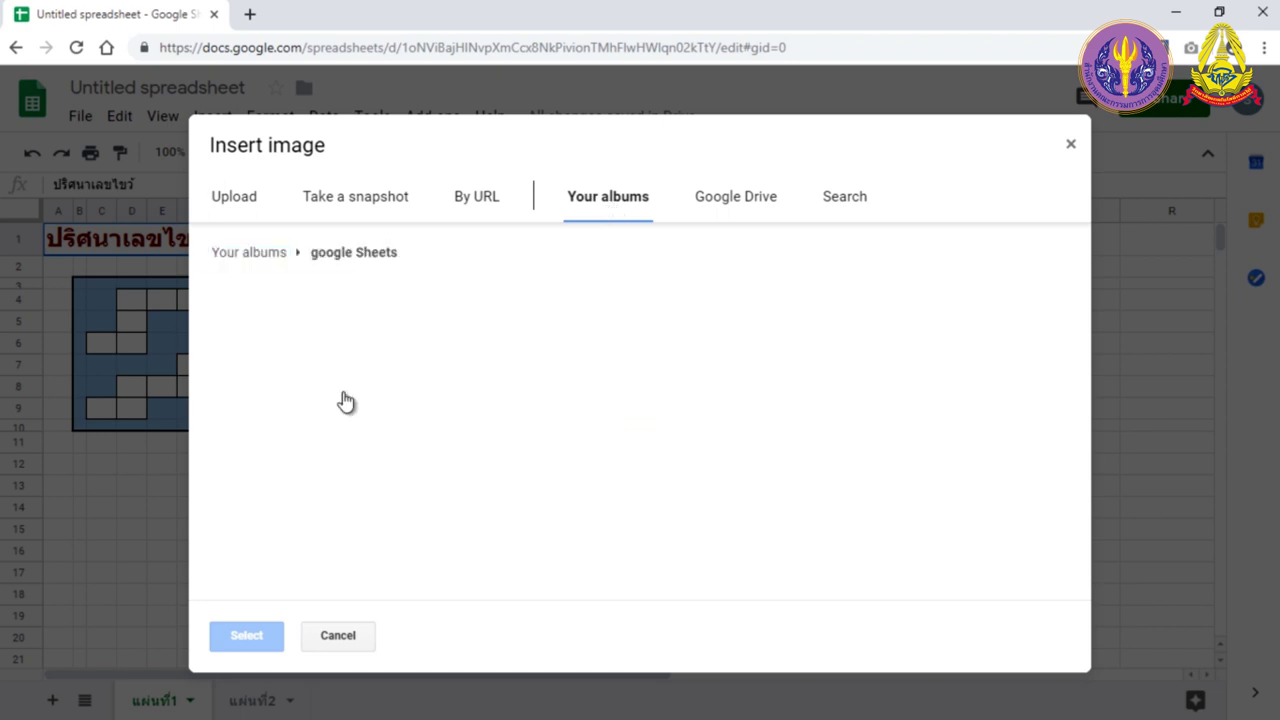
{"action": "left_click", "coordinate": [343, 400]}
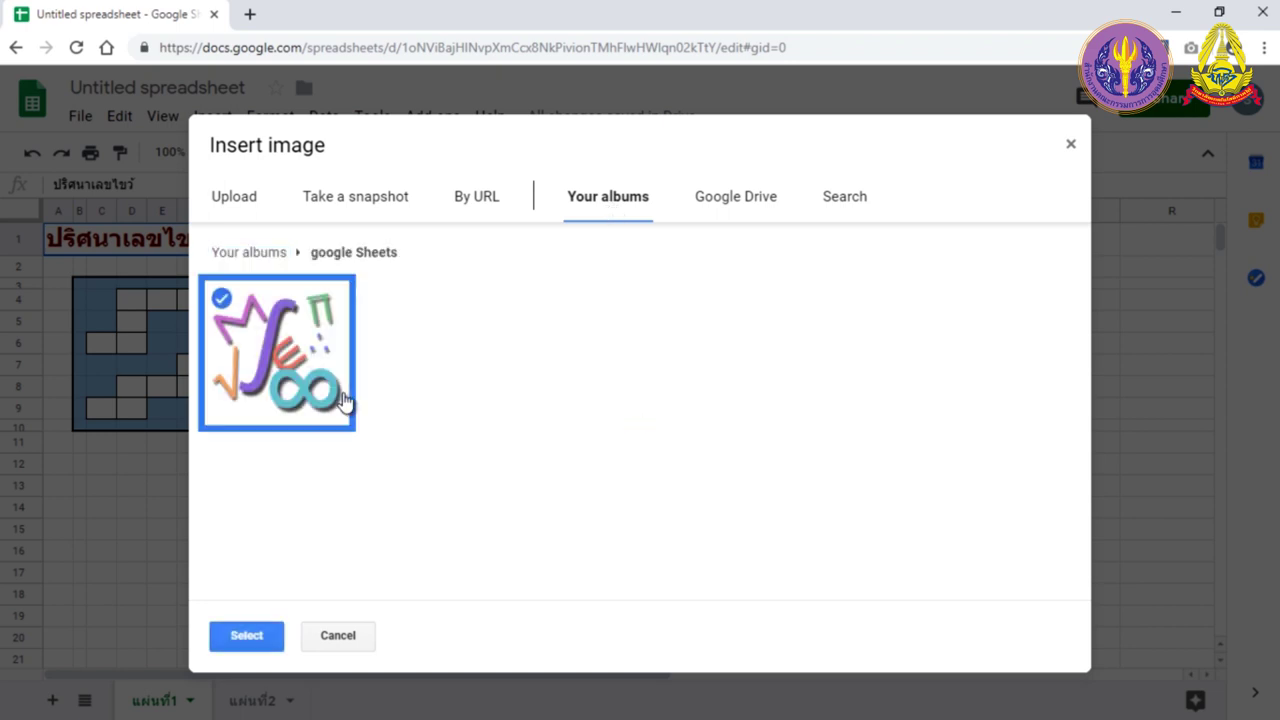
{"action": "left_click", "coordinate": [247, 636]}
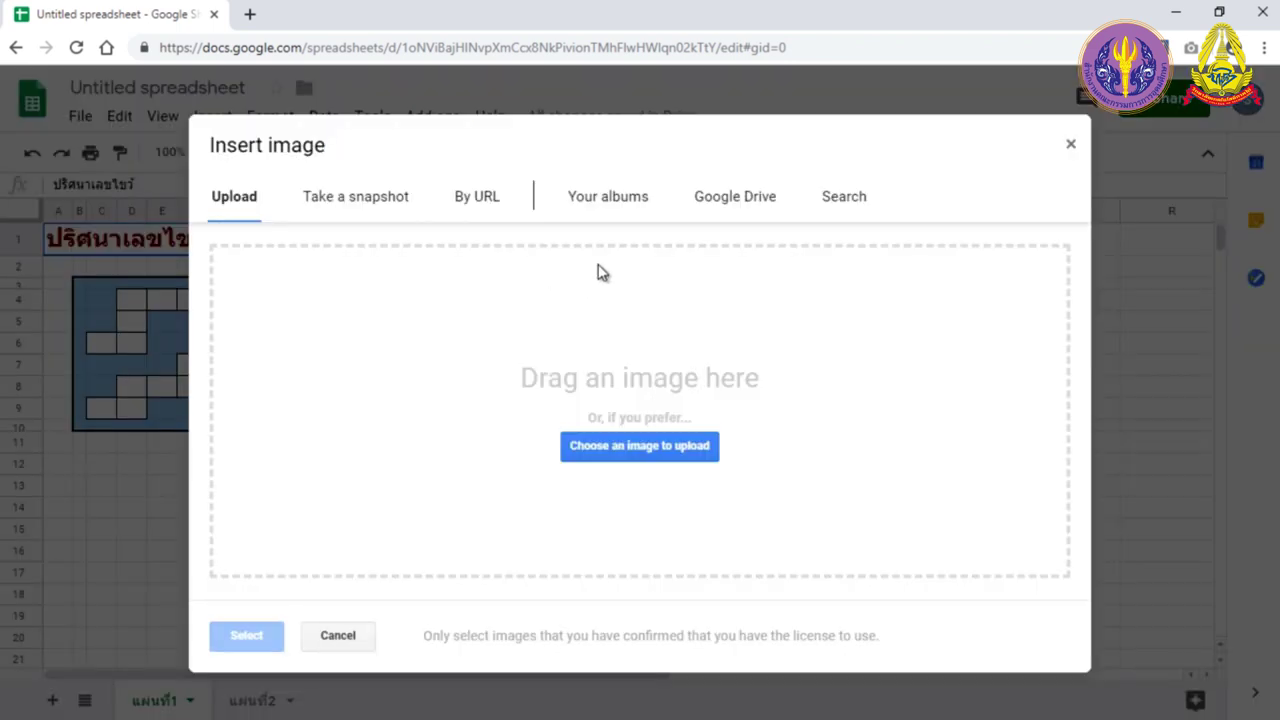
- Choose Math.png from the Google Sheets folder in Google Drive
{"action": "left_click", "coordinate": [713, 200]}
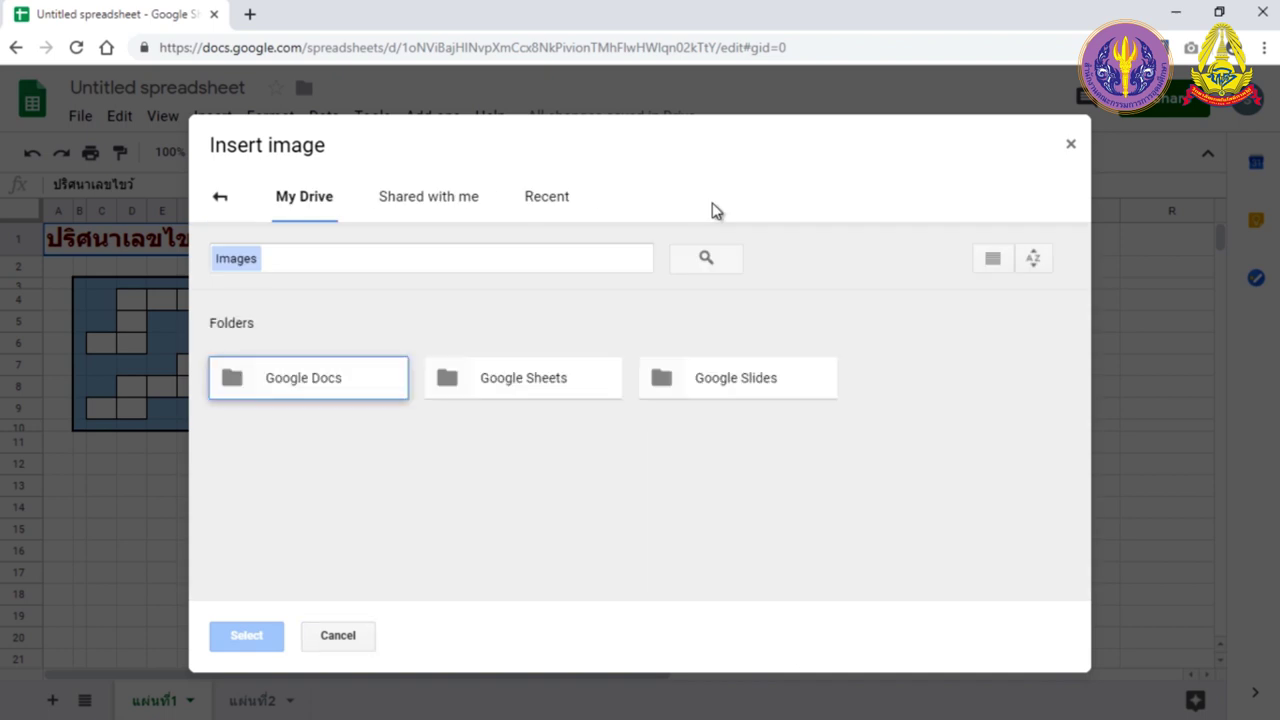
{"action": "left_click", "coordinate": [604, 402]}
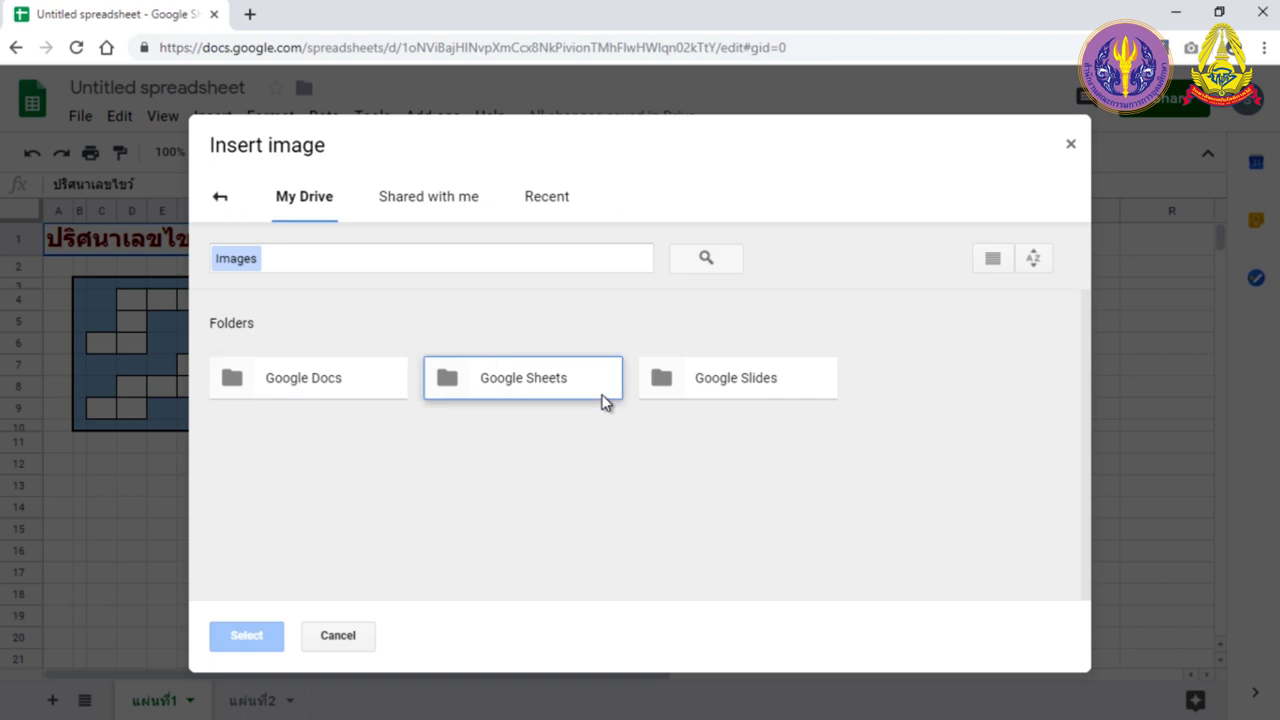
{"action": "double_click", "coordinate": [604, 402]}
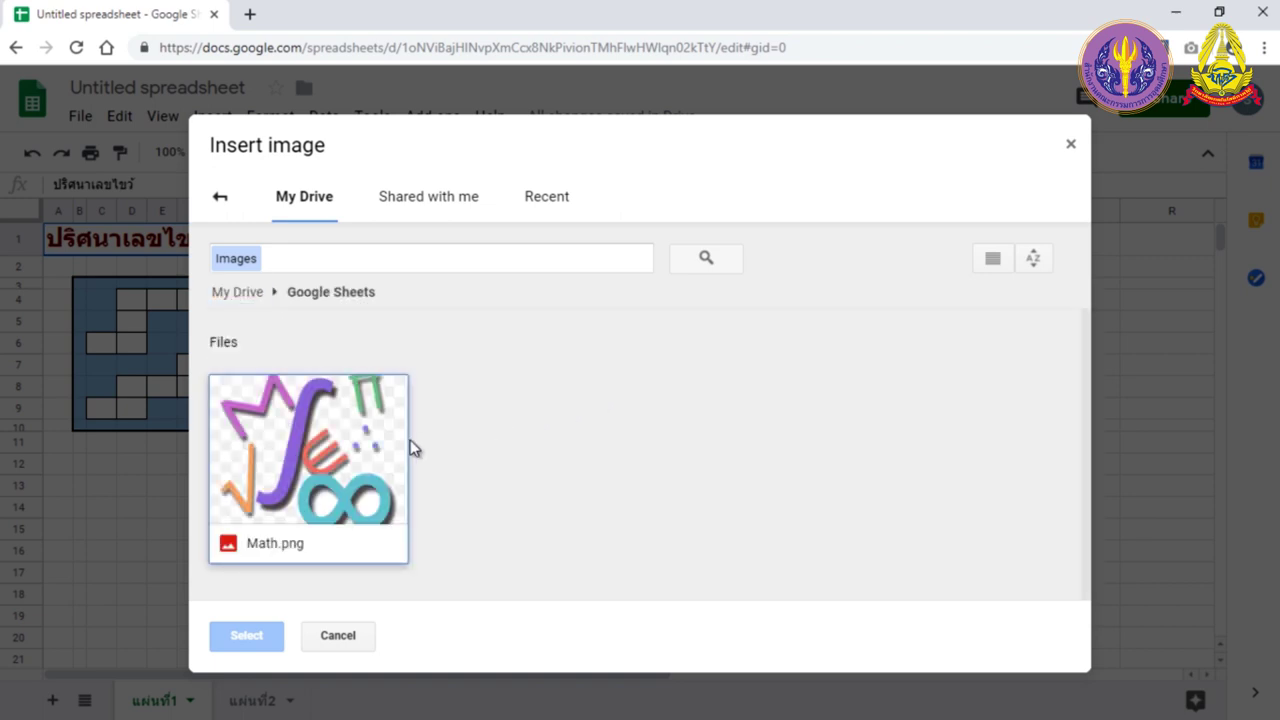
{"action": "left_click", "coordinate": [353, 469]}
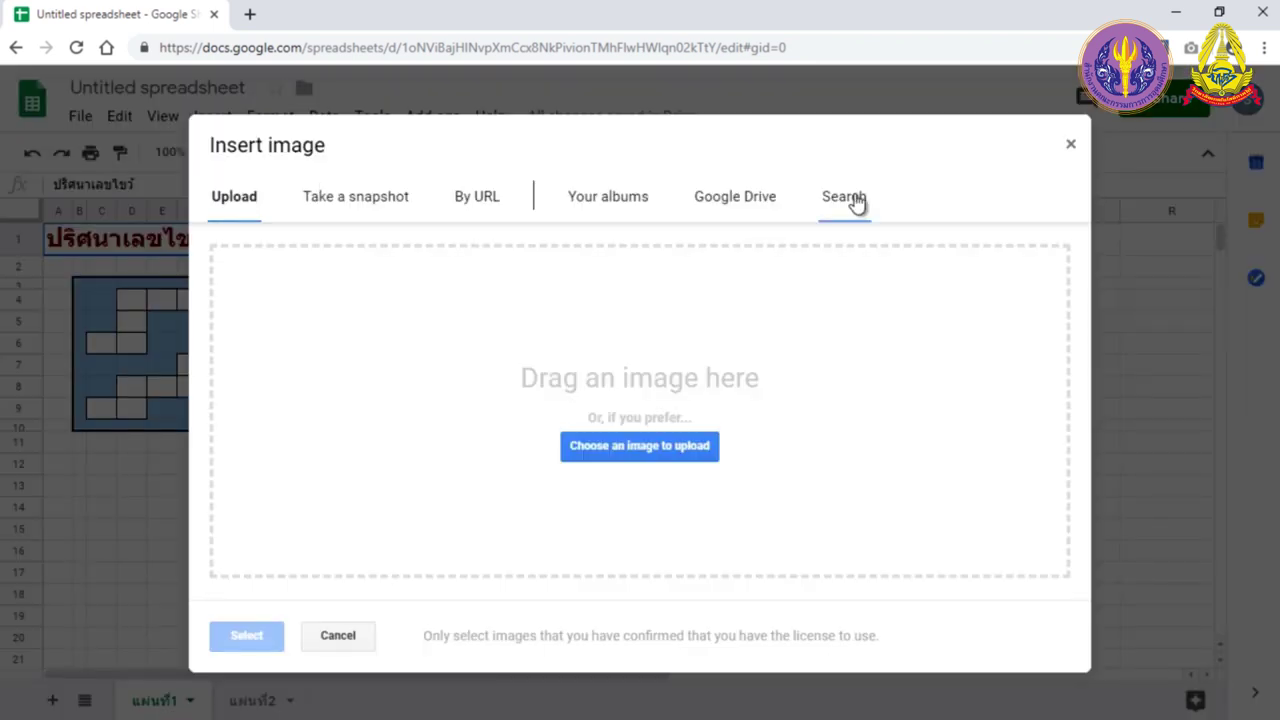
{"action": "left_click", "coordinate": [855, 200]}
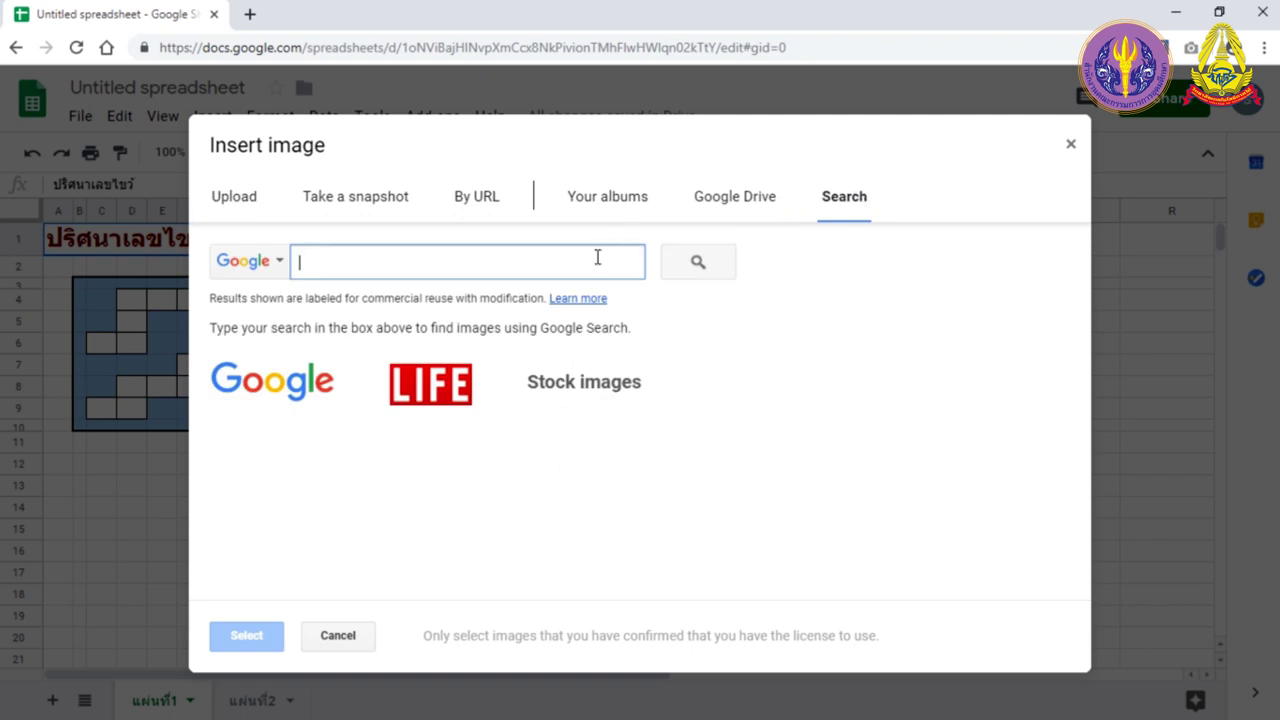
- Search images for 'math' and insert the first result over the sheet
{"action": "type", "text": "math"}
{"action": "left_click", "coordinate": [694, 266]}
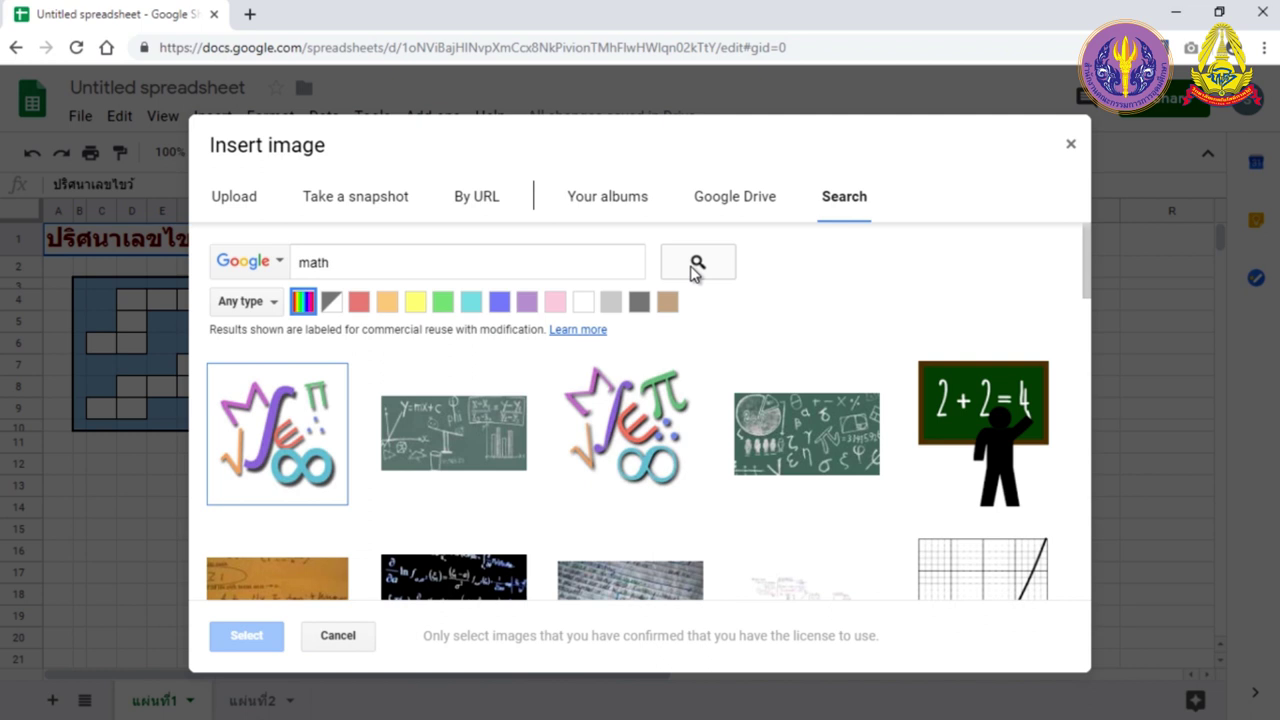
{"action": "left_click", "coordinate": [325, 444]}
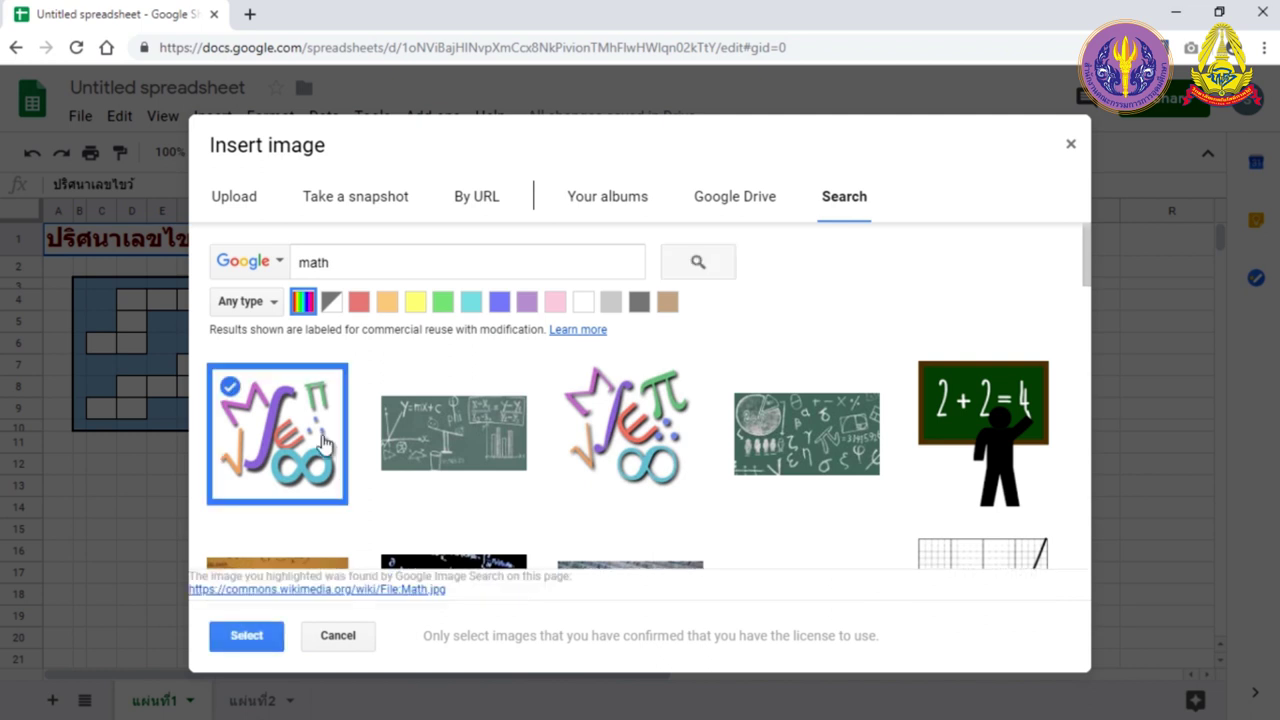
{"action": "left_click", "coordinate": [247, 636]}
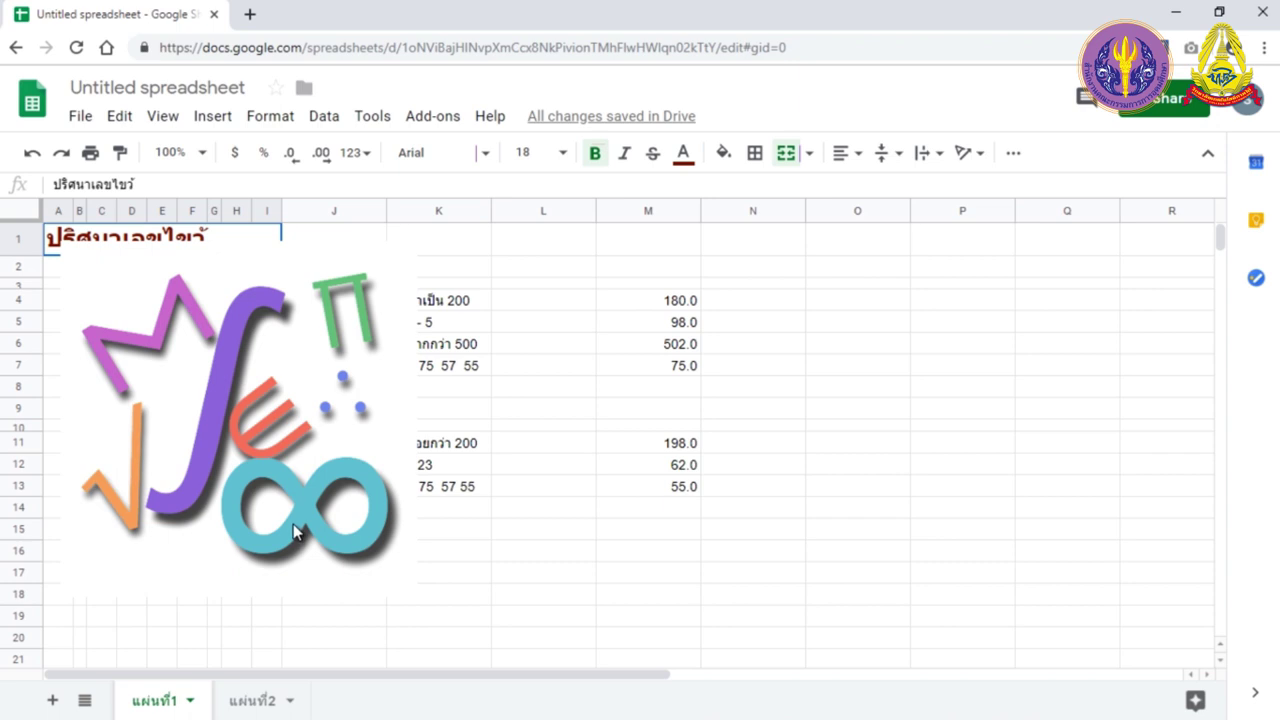
- Shrink the math image and move it just right of the puzzle grid near the top
{"action": "left_click", "coordinate": [293, 524]}
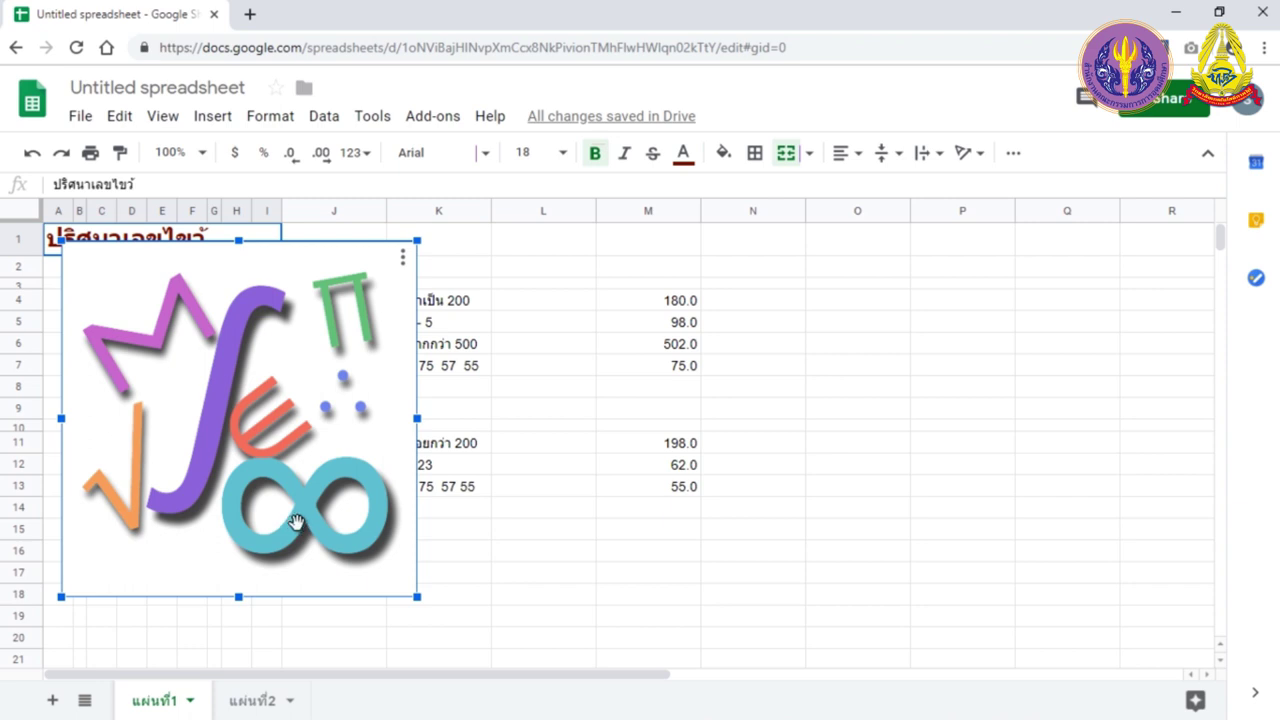
{"action": "left_click_drag", "start_coordinate": [417, 597], "coordinate": [143, 322]}
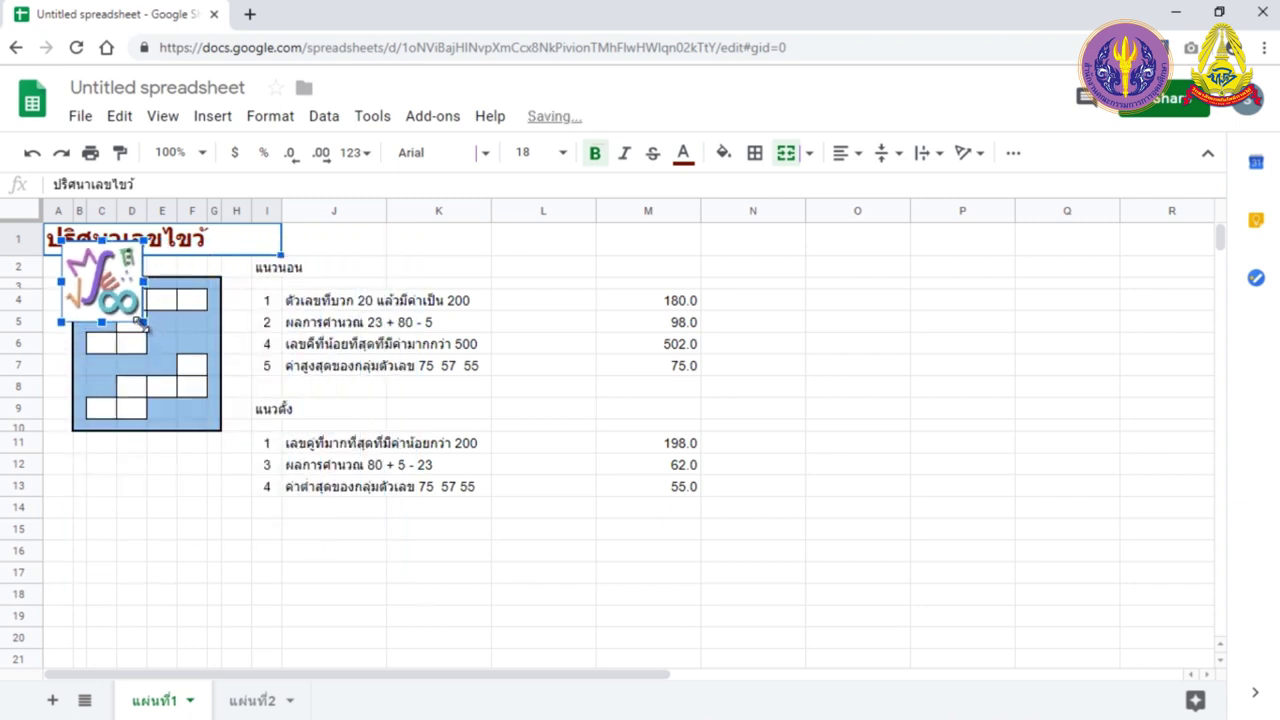
{"action": "left_click", "coordinate": [229, 419]}
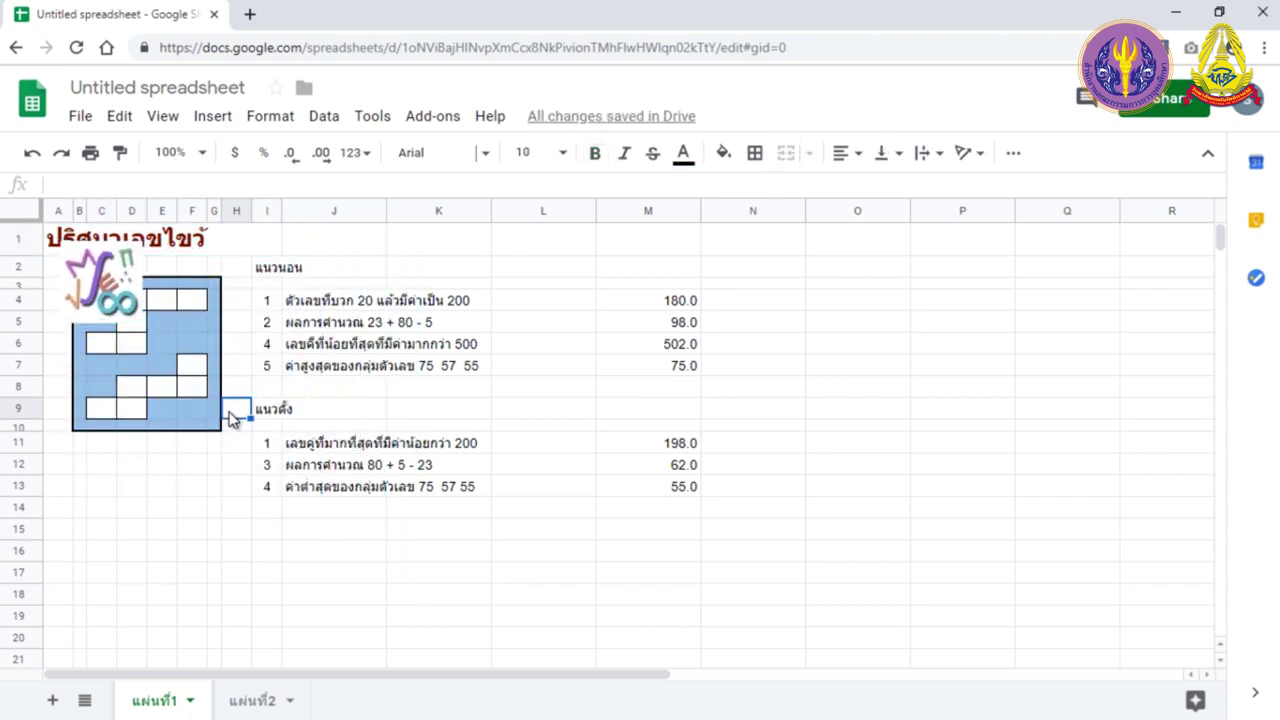
{"action": "left_click", "coordinate": [122, 309]}
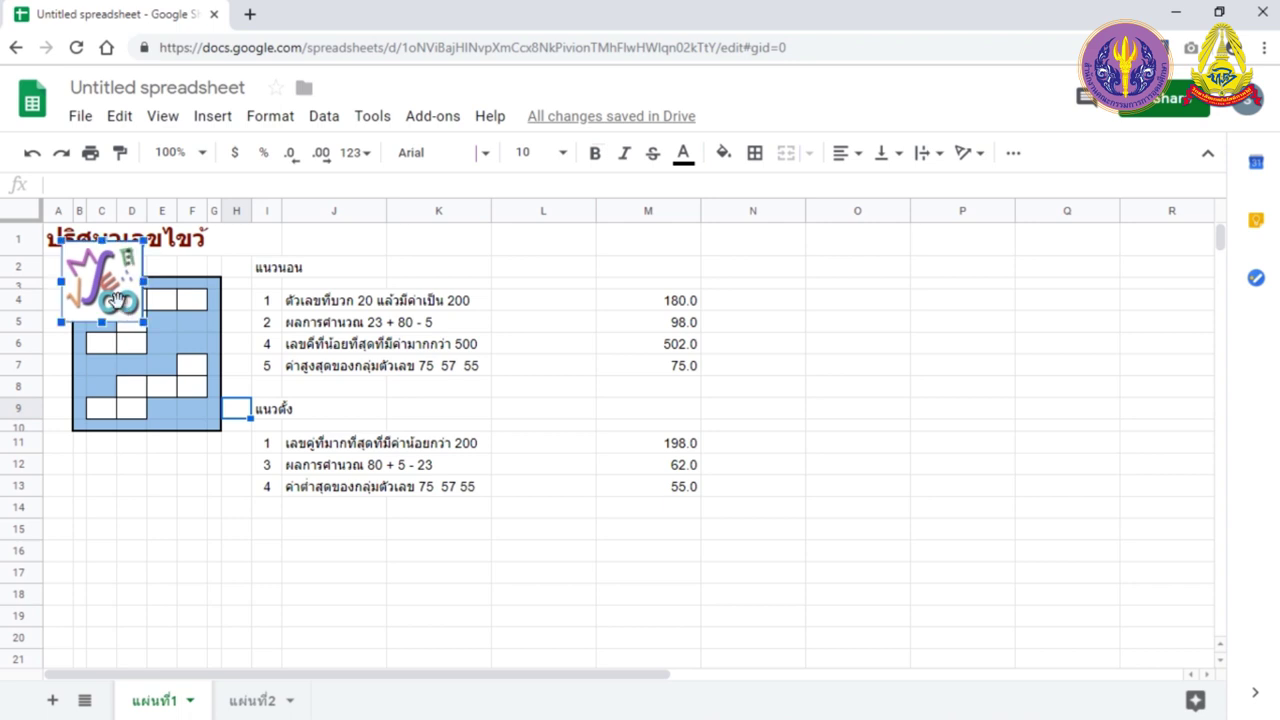
{"action": "left_click_drag", "start_coordinate": [117, 301], "coordinate": [291, 289]}
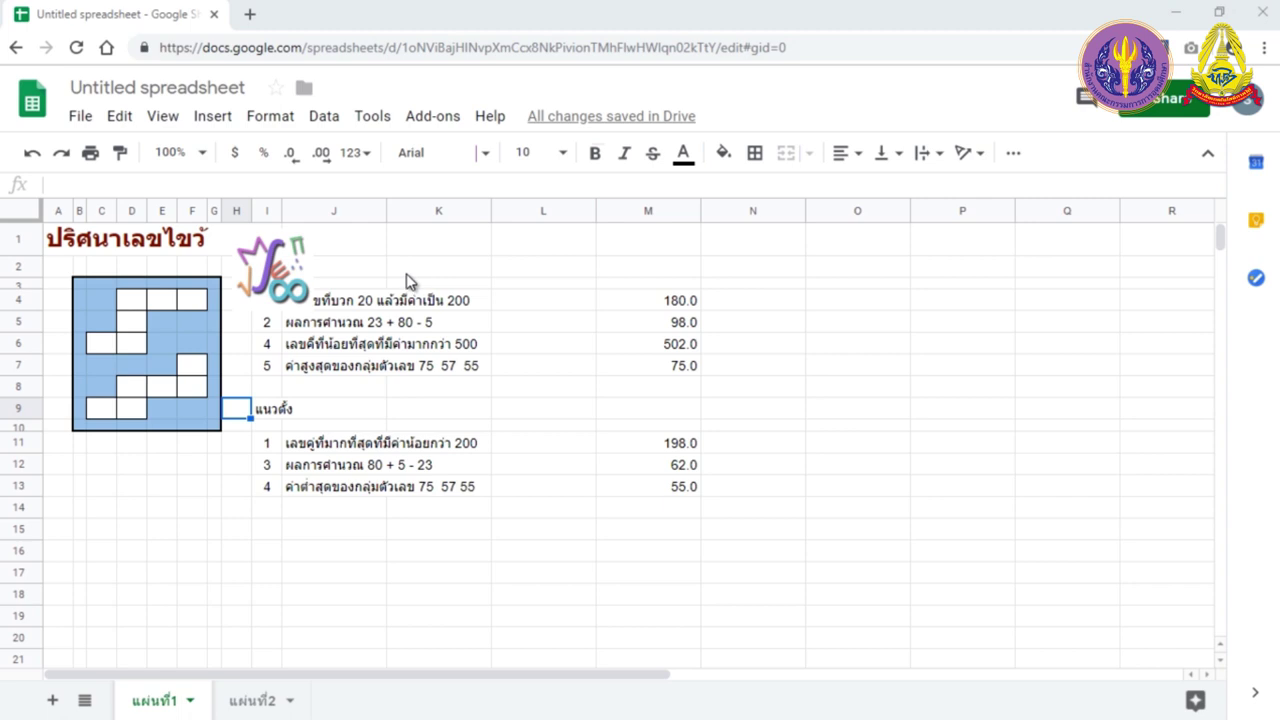
{"action": "left_click", "coordinate": [229, 128]}
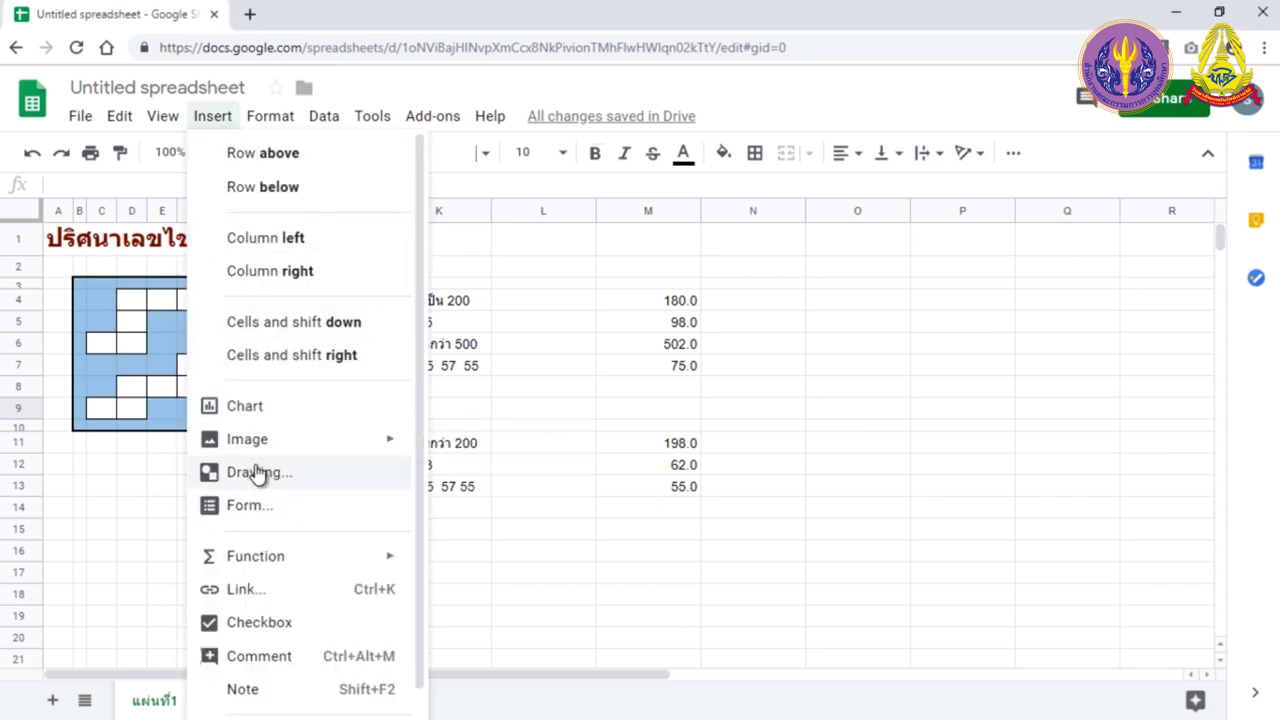
- Start a new blank drawing with the Oval shape tool selected
{"action": "left_click", "coordinate": [306, 481]}
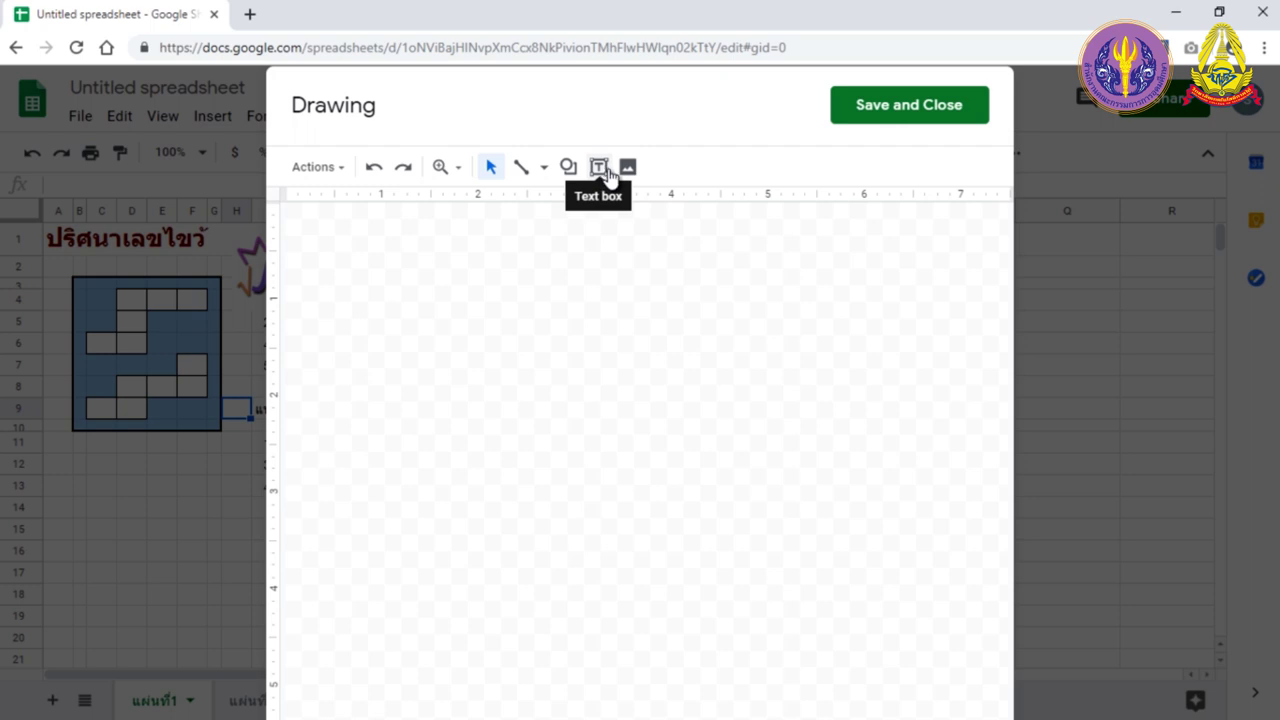
{"action": "left_click", "coordinate": [545, 170]}
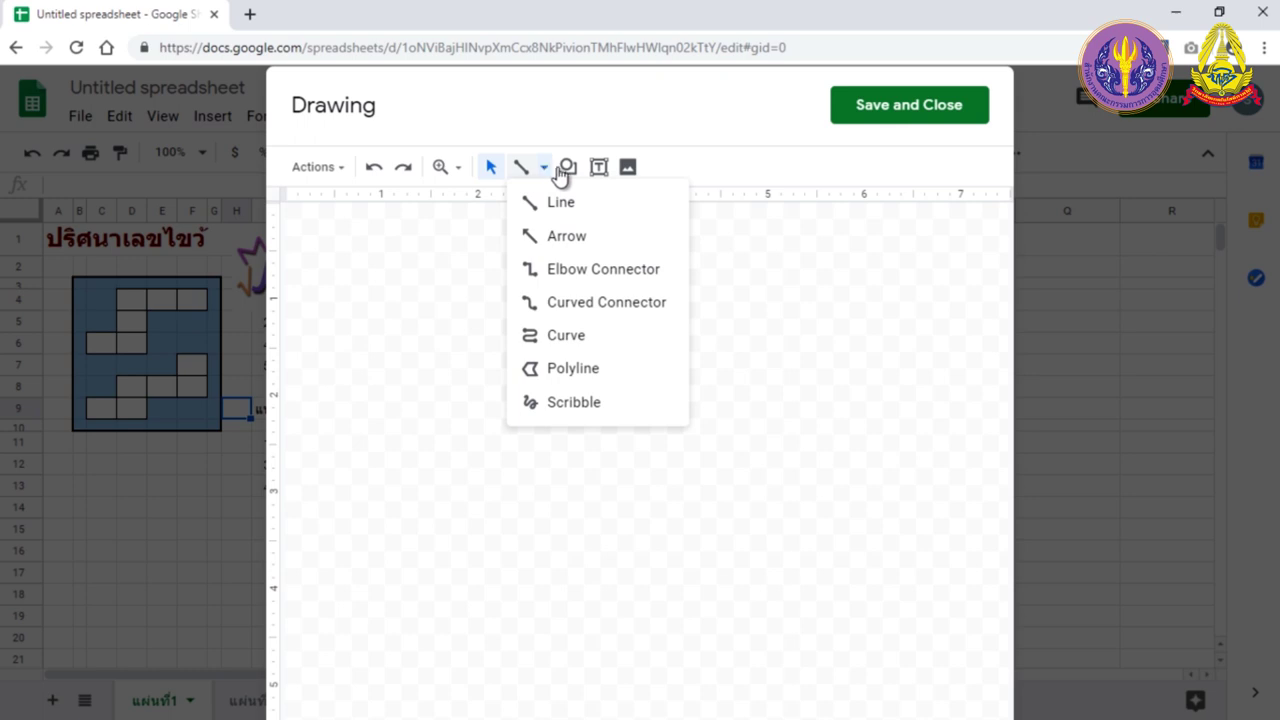
{"action": "left_click", "coordinate": [579, 170]}
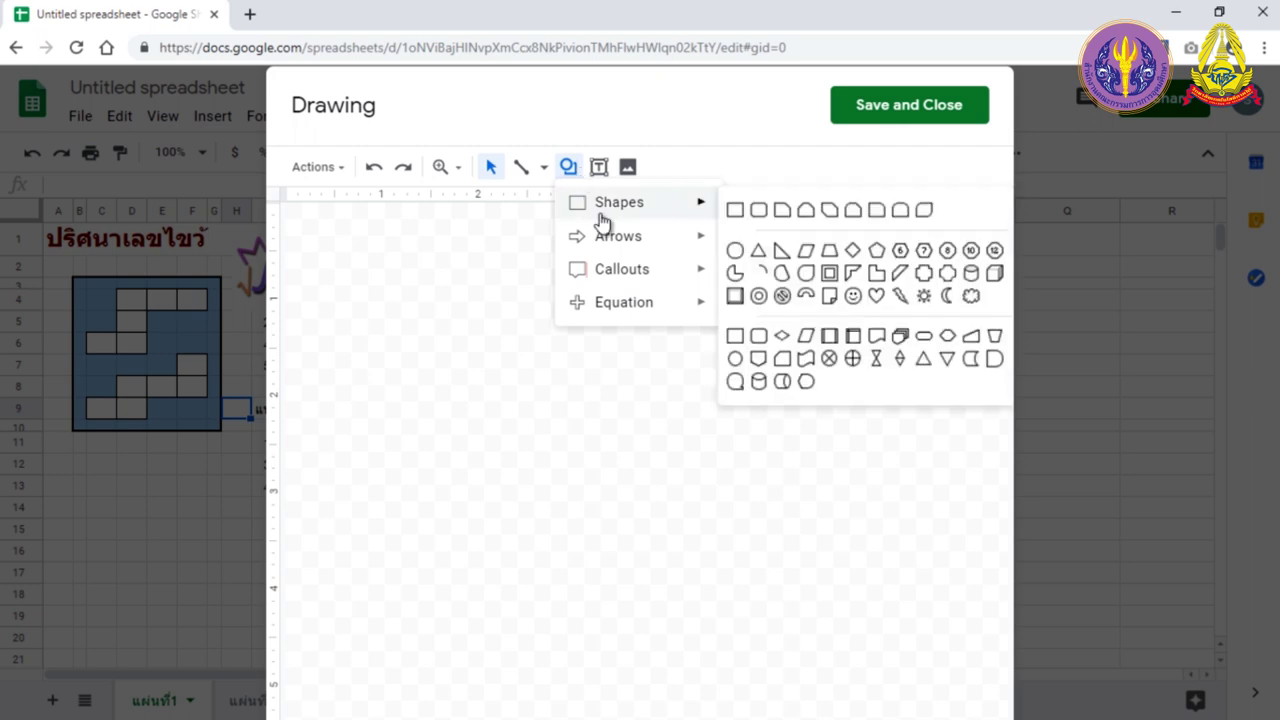
{"action": "mouse_move", "coordinate": [619, 202]}
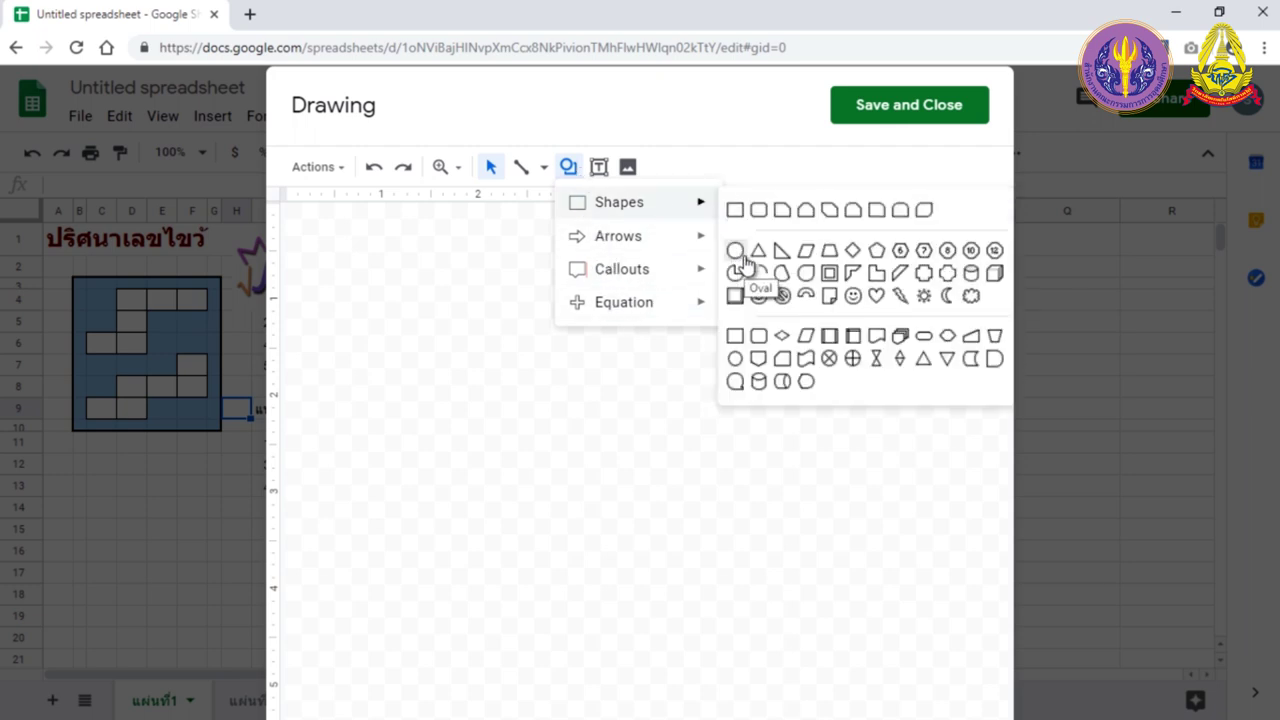
{"action": "left_click", "coordinate": [735, 251]}
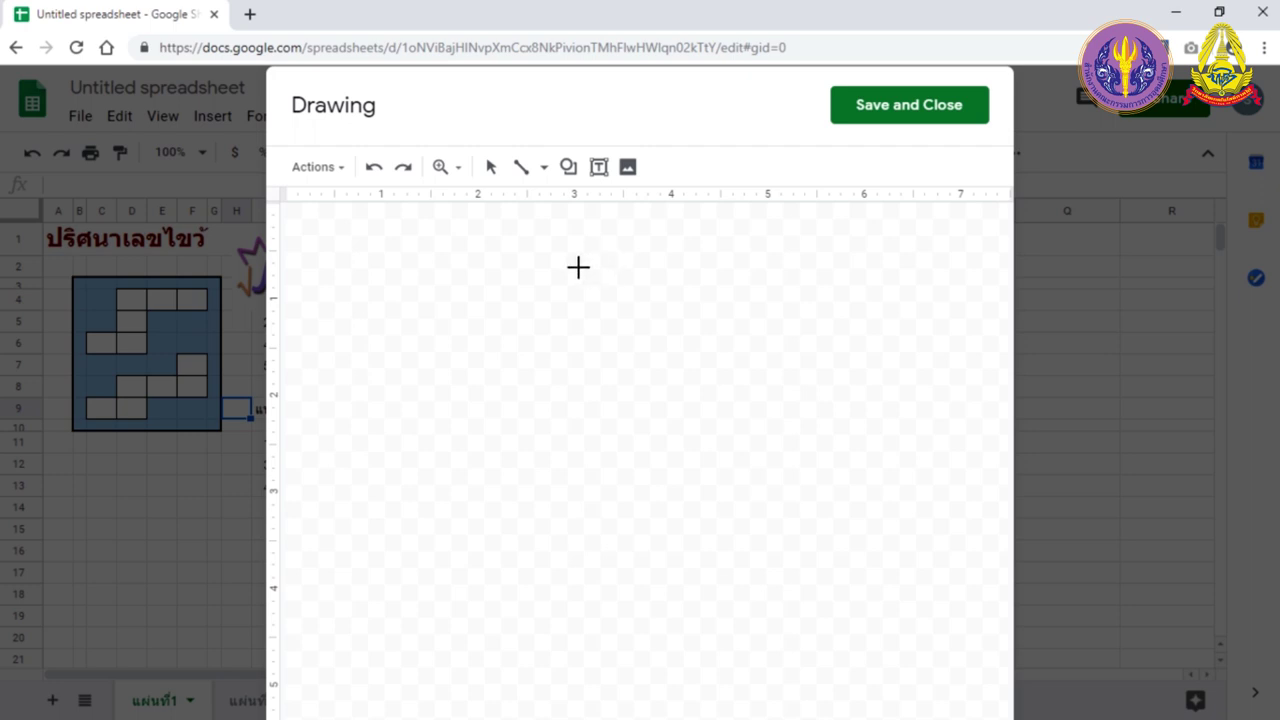
- Draw an oval near the top of the canvas, then shrink it to a small circle
{"action": "left_click_drag", "start_coordinate": [579, 267], "coordinate": [606, 293]}
{"action": "left_click_drag", "start_coordinate": [606, 293], "coordinate": [629, 317]}
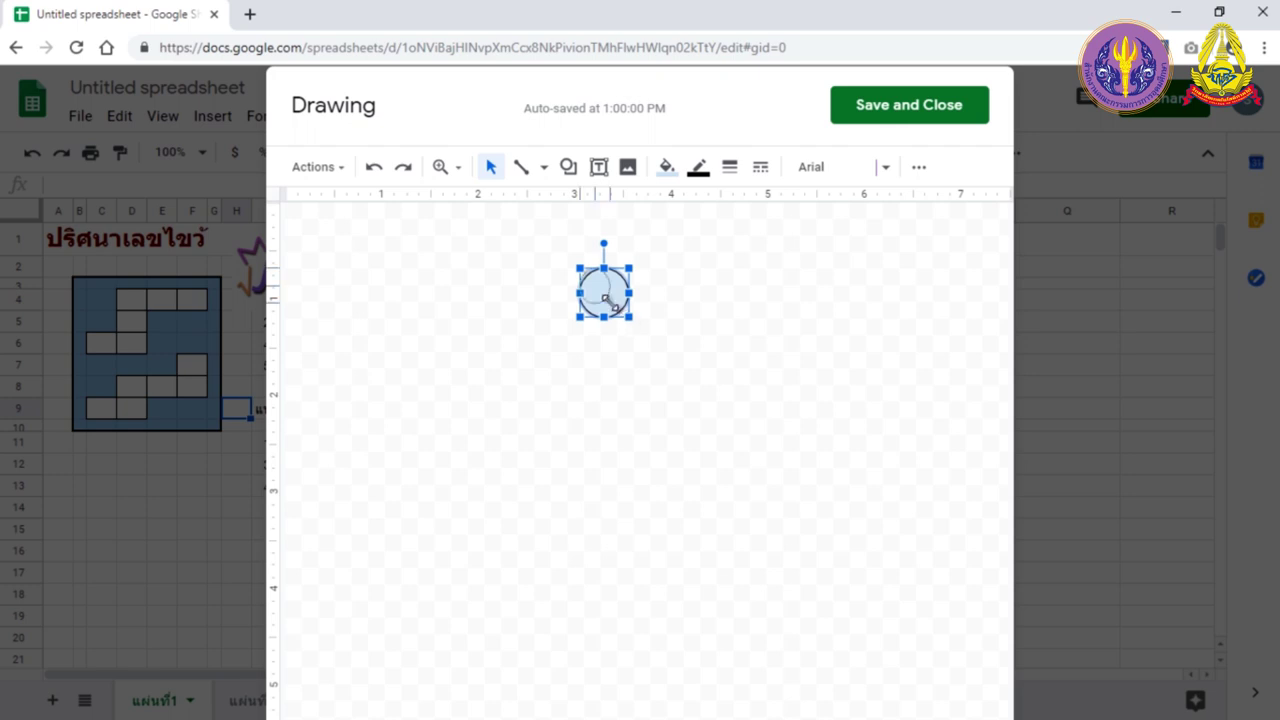
{"action": "left_click_drag", "start_coordinate": [629, 316], "coordinate": [609, 297]}
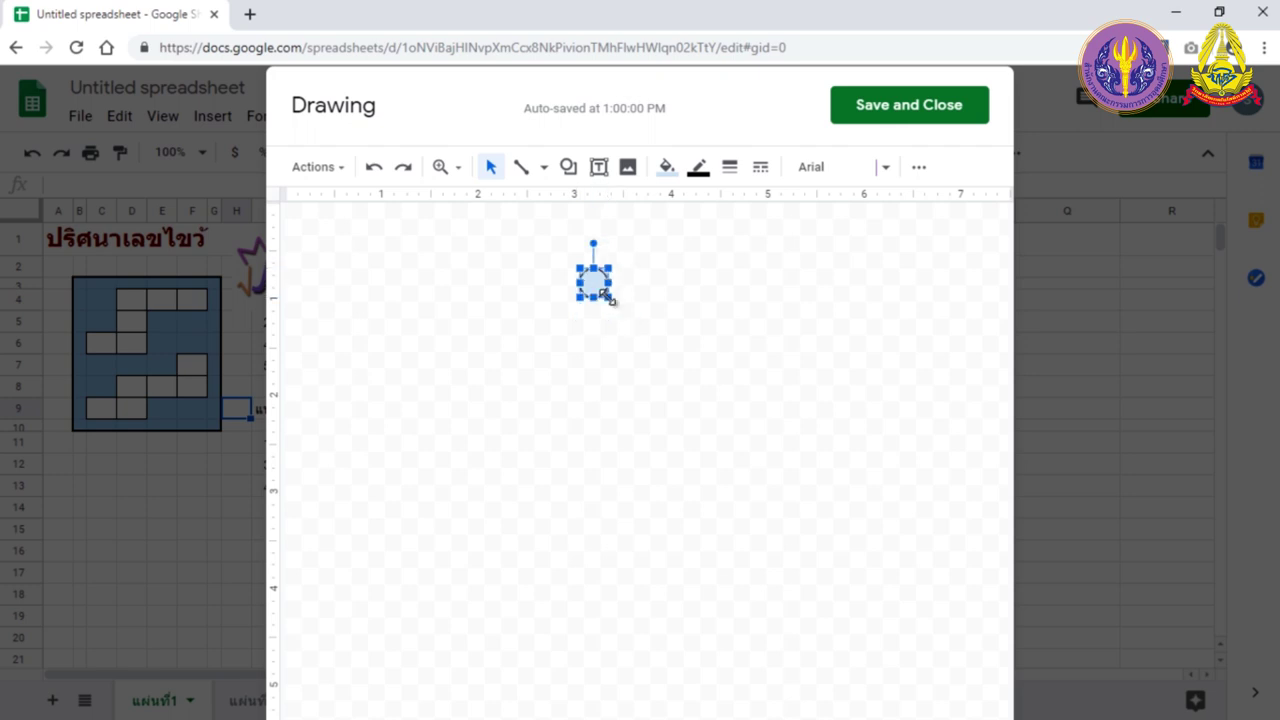
- Fill the circle light orange with a red border, checking border weight and dash options
{"action": "left_click", "coordinate": [667, 167]}
{"action": "left_click", "coordinate": [712, 320]}
{"action": "left_click", "coordinate": [699, 170]}
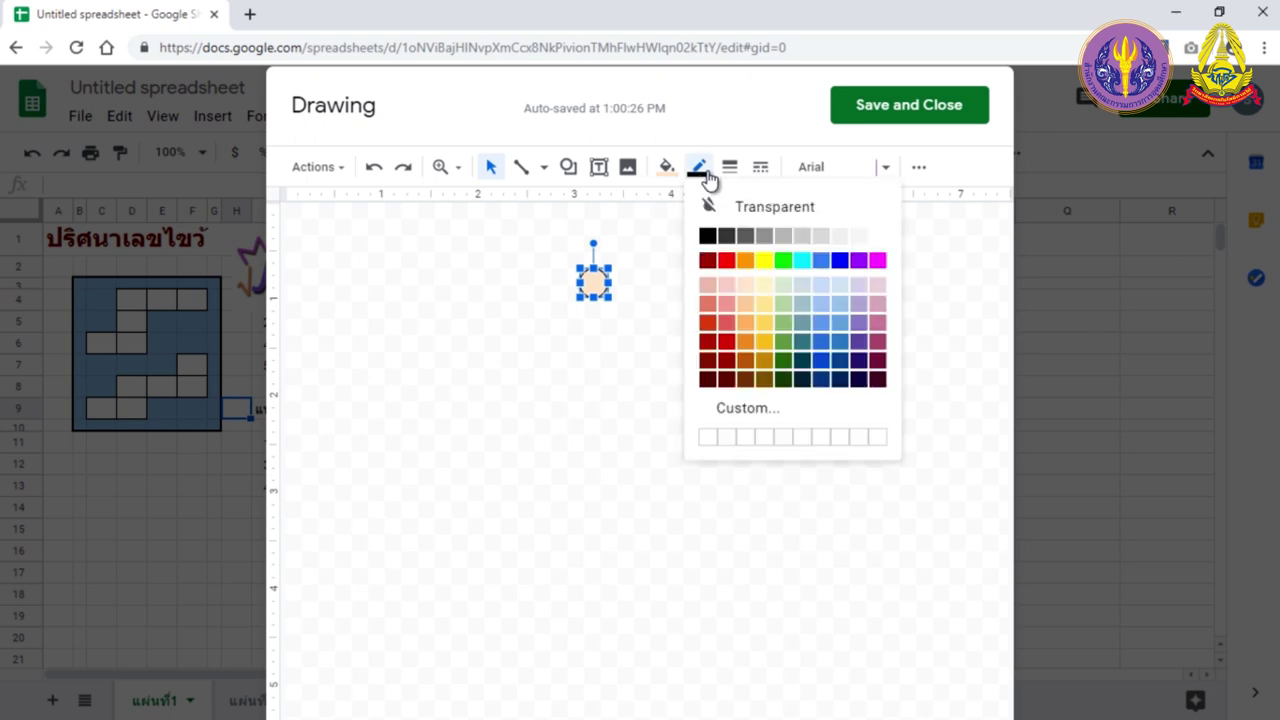
{"action": "left_click", "coordinate": [708, 322]}
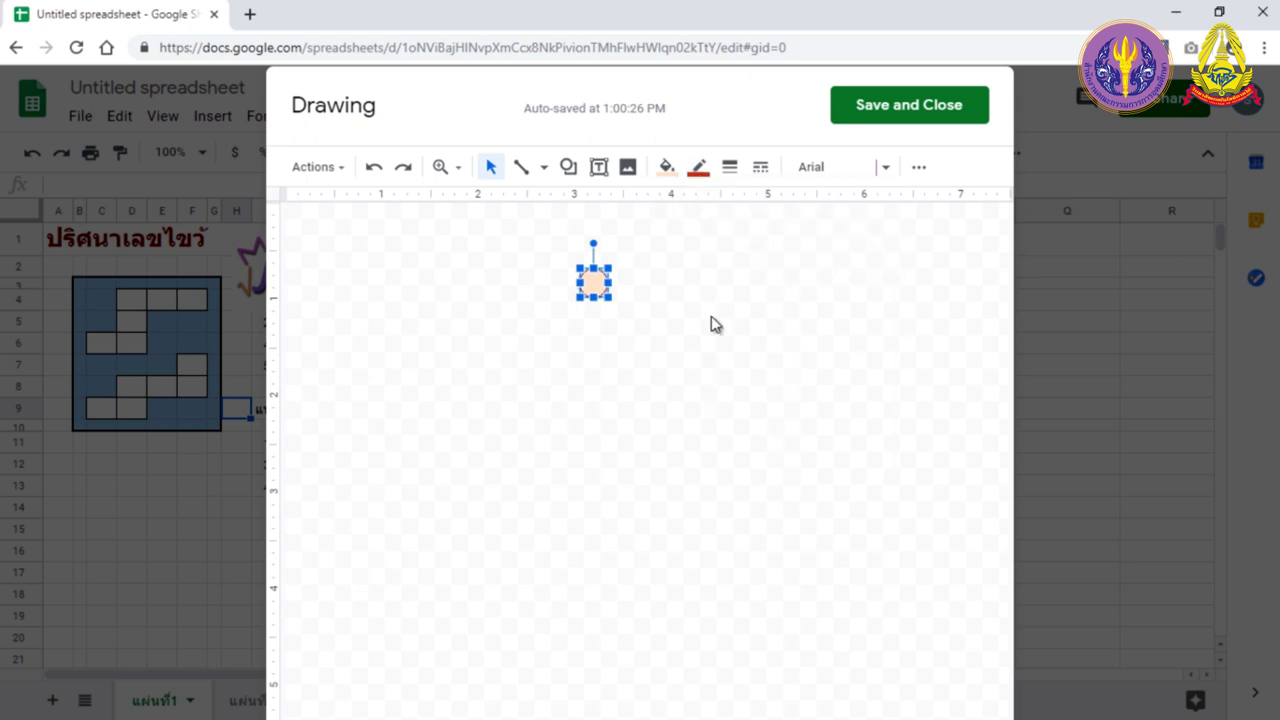
{"action": "left_click", "coordinate": [734, 178]}
{"action": "left_click", "coordinate": [734, 178]}
{"action": "left_click", "coordinate": [762, 172]}
{"action": "left_click", "coordinate": [765, 179]}
- Type 1 in the circle and format it as Courier New, size 12
{"action": "type", "text": "1"}
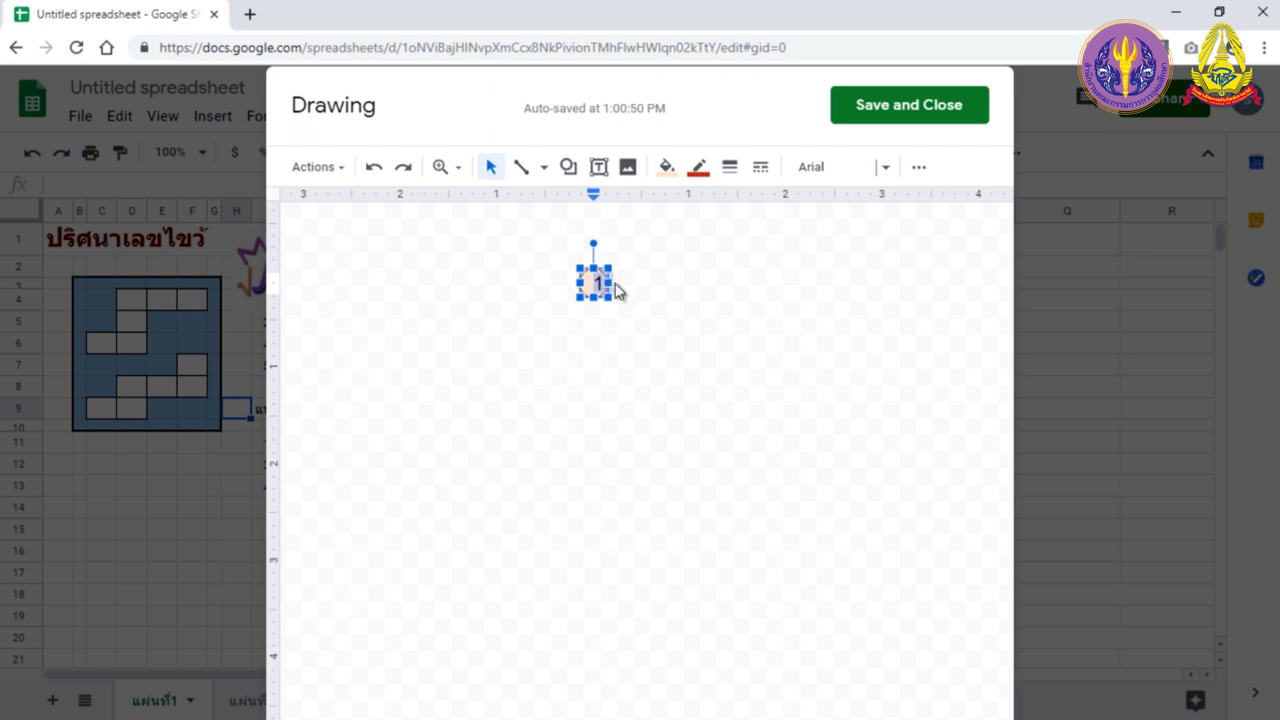
{"action": "left_click", "coordinate": [886, 168]}
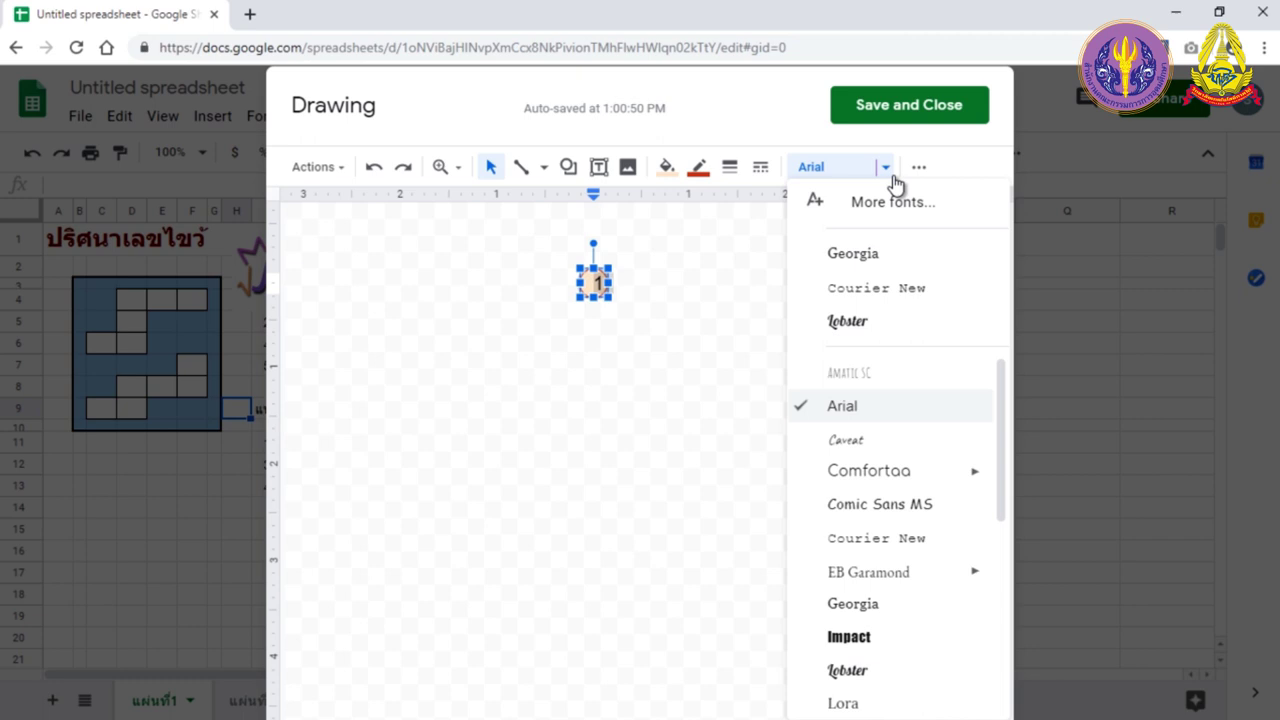
{"action": "left_click", "coordinate": [899, 287]}
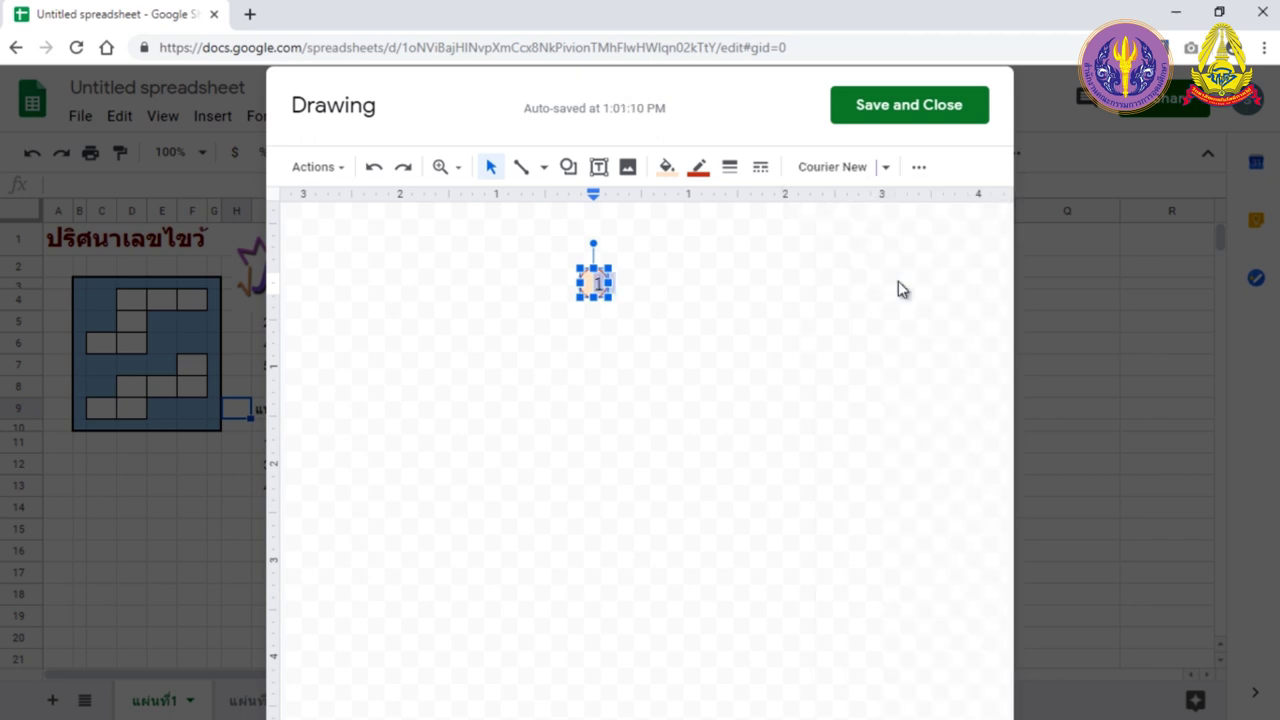
{"action": "left_click", "coordinate": [919, 172]}
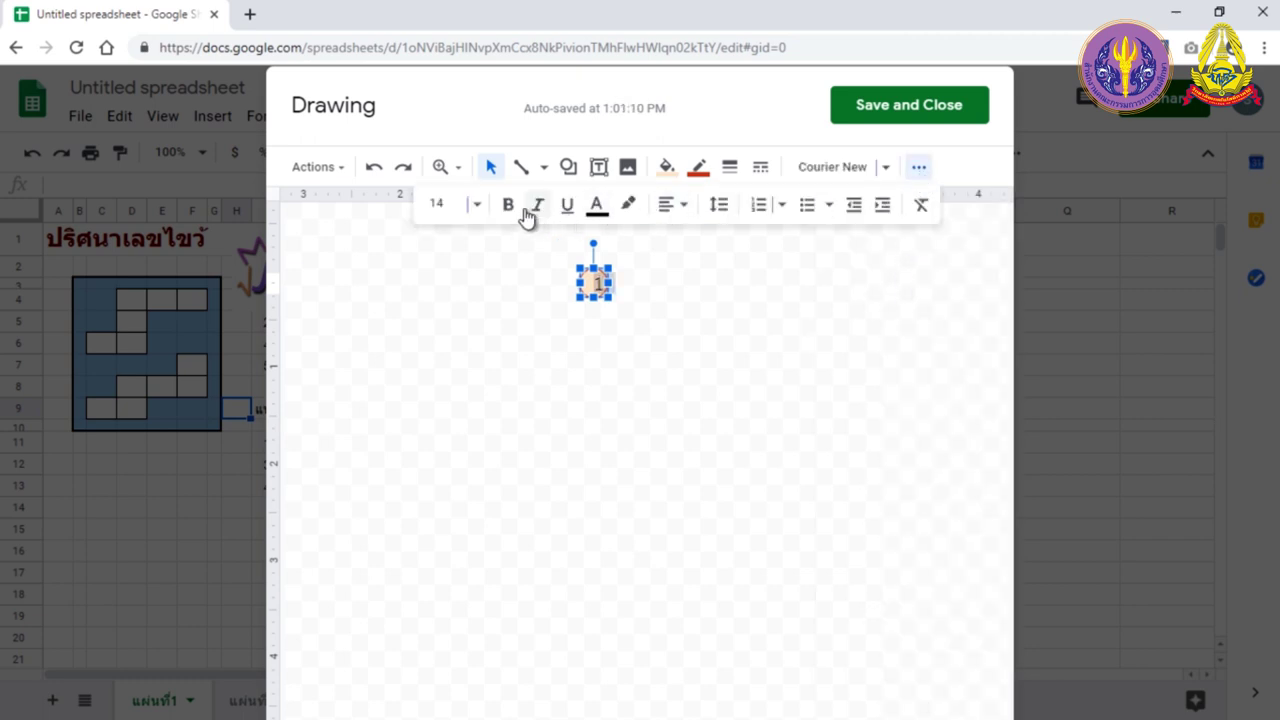
{"action": "left_click", "coordinate": [479, 206]}
{"action": "left_click", "coordinate": [435, 442]}
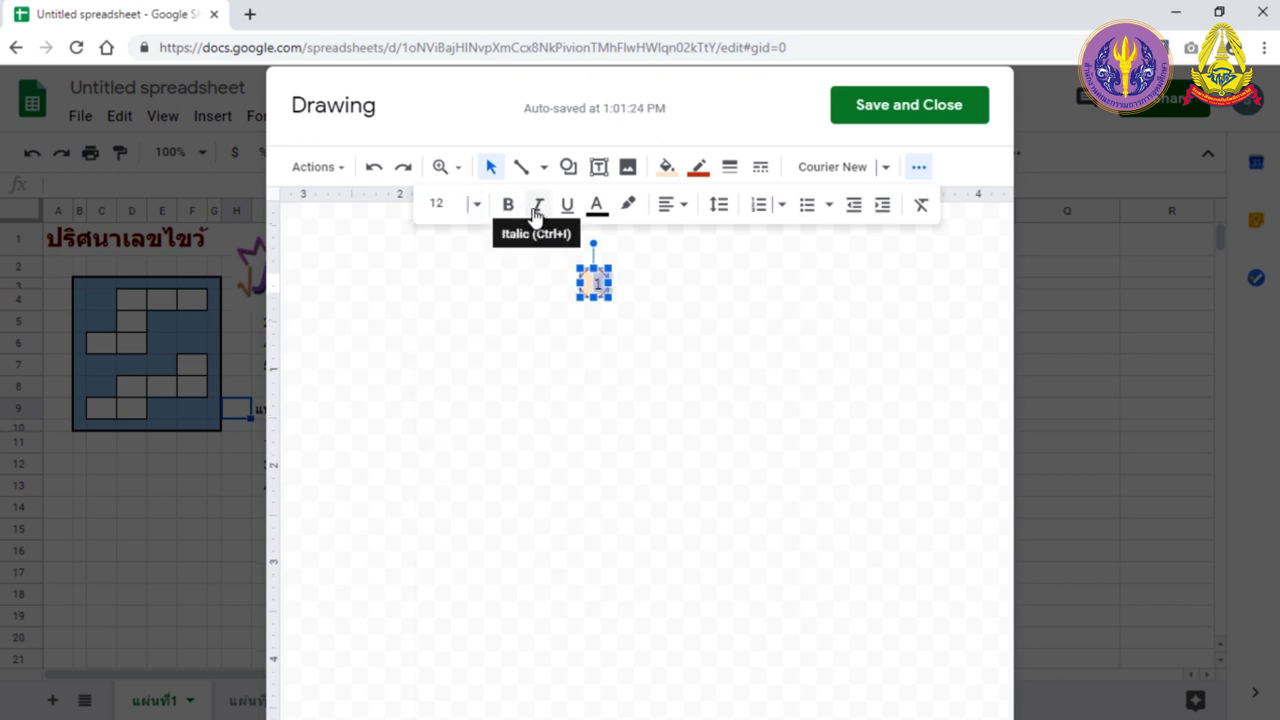
- Center-align the 1 within the circle and deselect the shape
{"action": "left_click", "coordinate": [596, 208]}
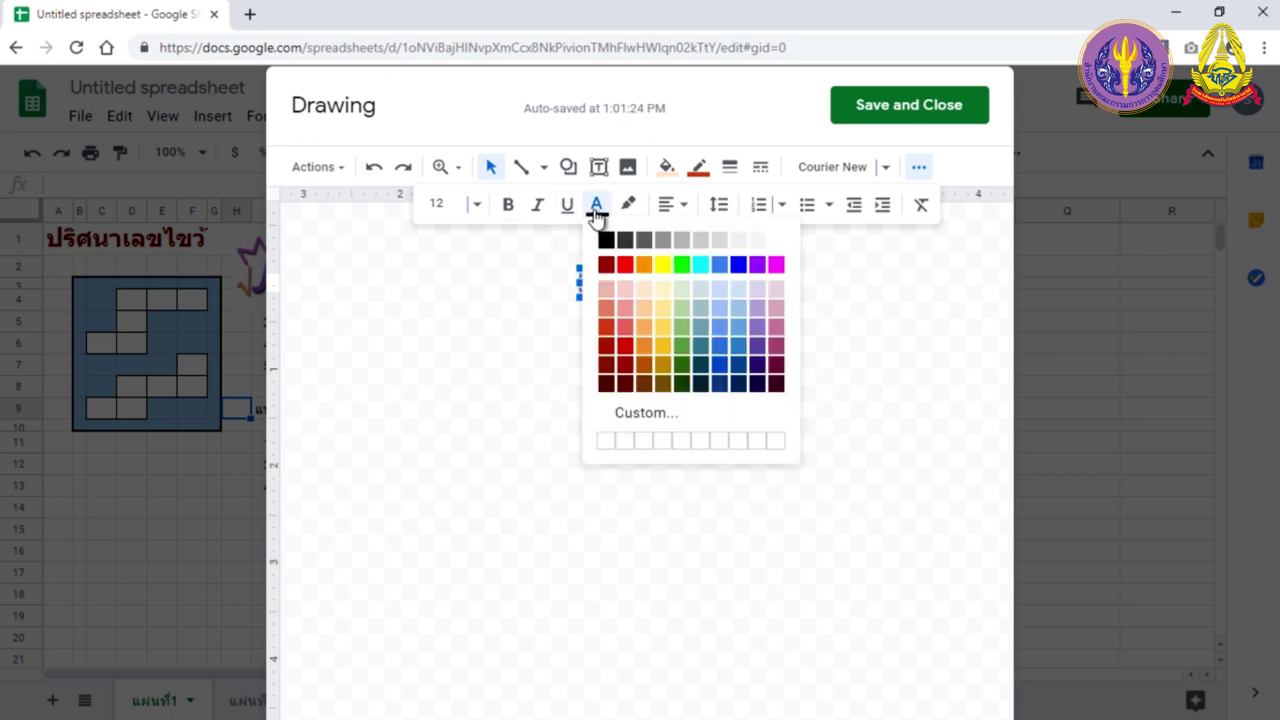
{"action": "left_click", "coordinate": [596, 208]}
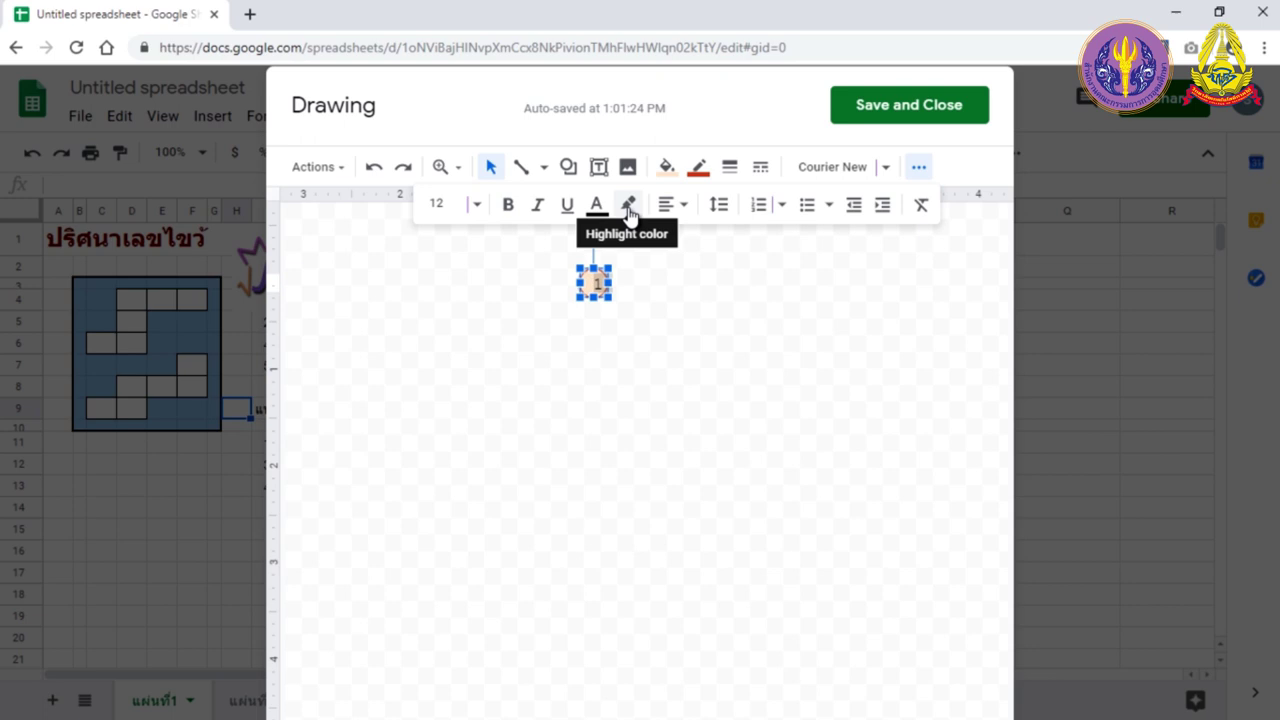
{"action": "left_click", "coordinate": [686, 209]}
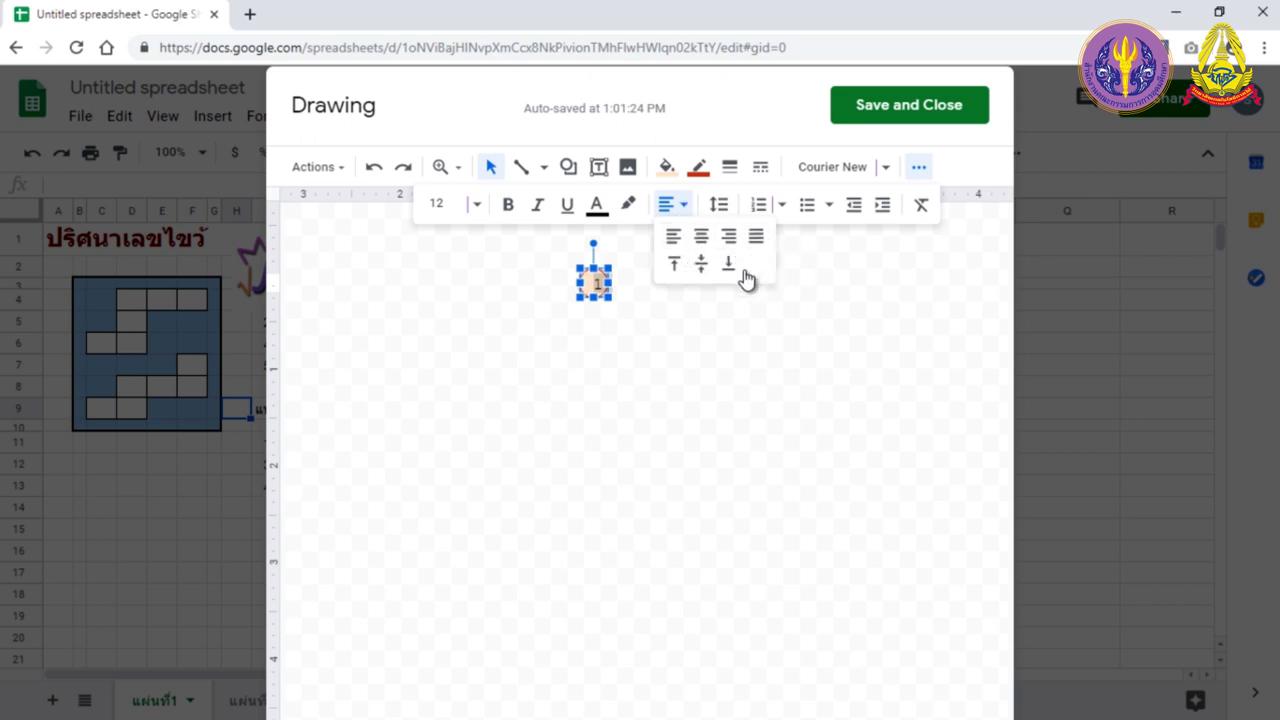
{"action": "left_click", "coordinate": [701, 240]}
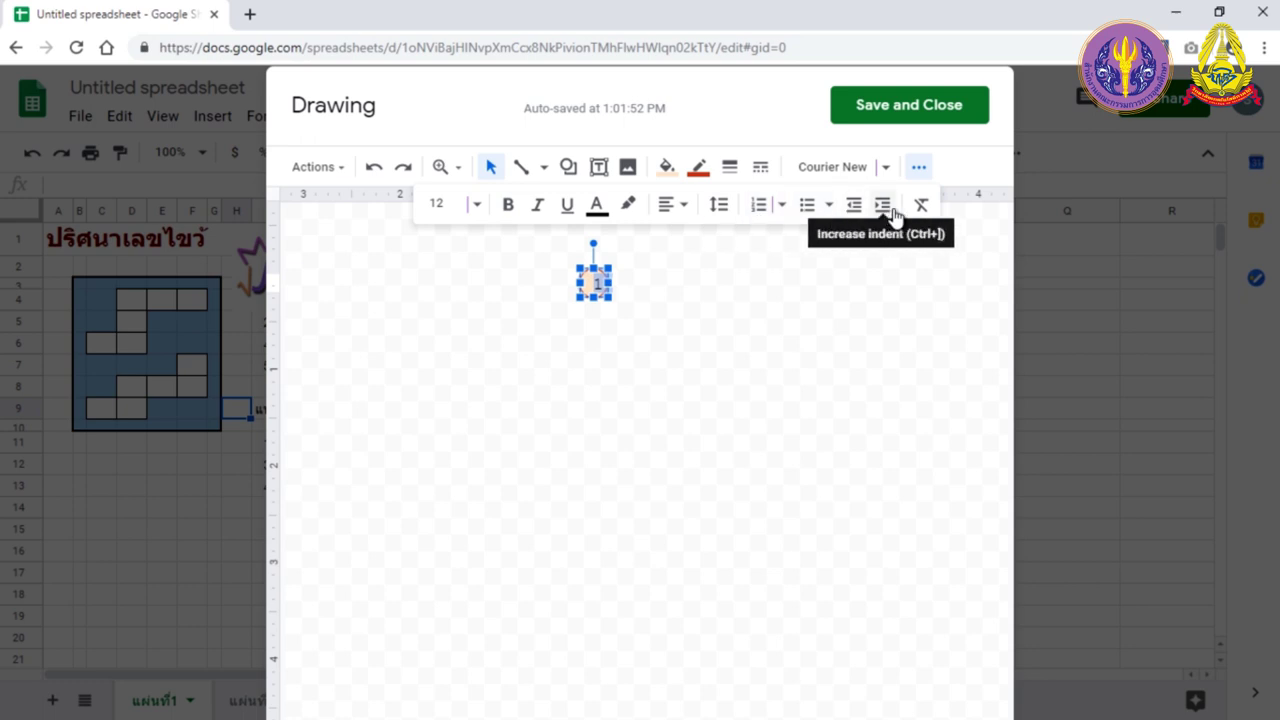
{"action": "left_click", "coordinate": [668, 295]}
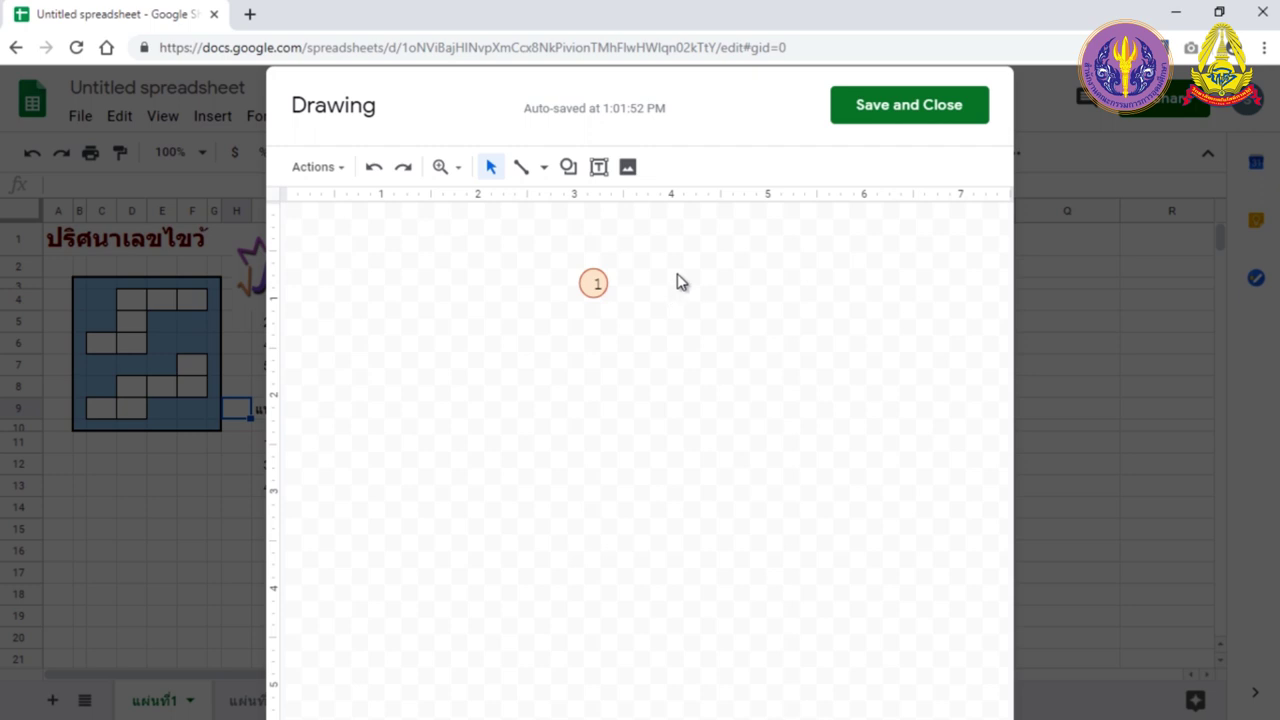
- Save the drawing into the sheet and drag the circled 1 onto the grid's top-left cell
{"action": "left_click", "coordinate": [858, 130]}
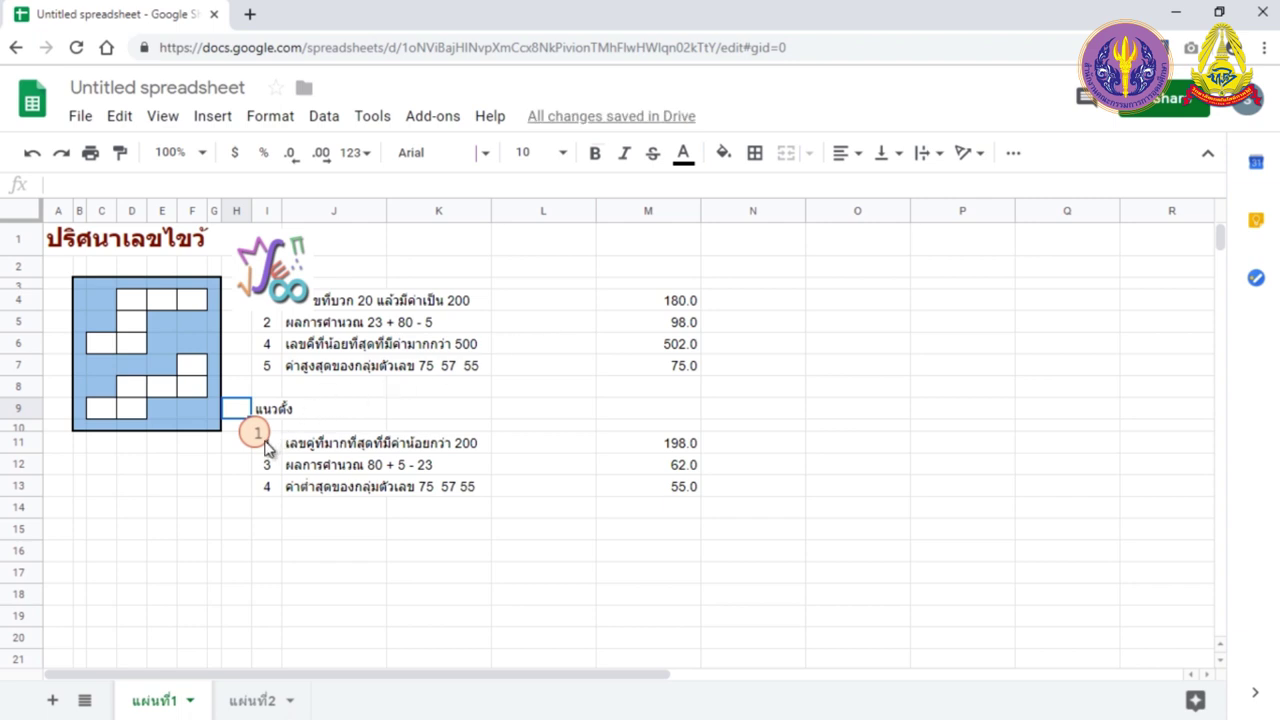
{"action": "left_click_drag", "start_coordinate": [266, 447], "coordinate": [258, 433]}
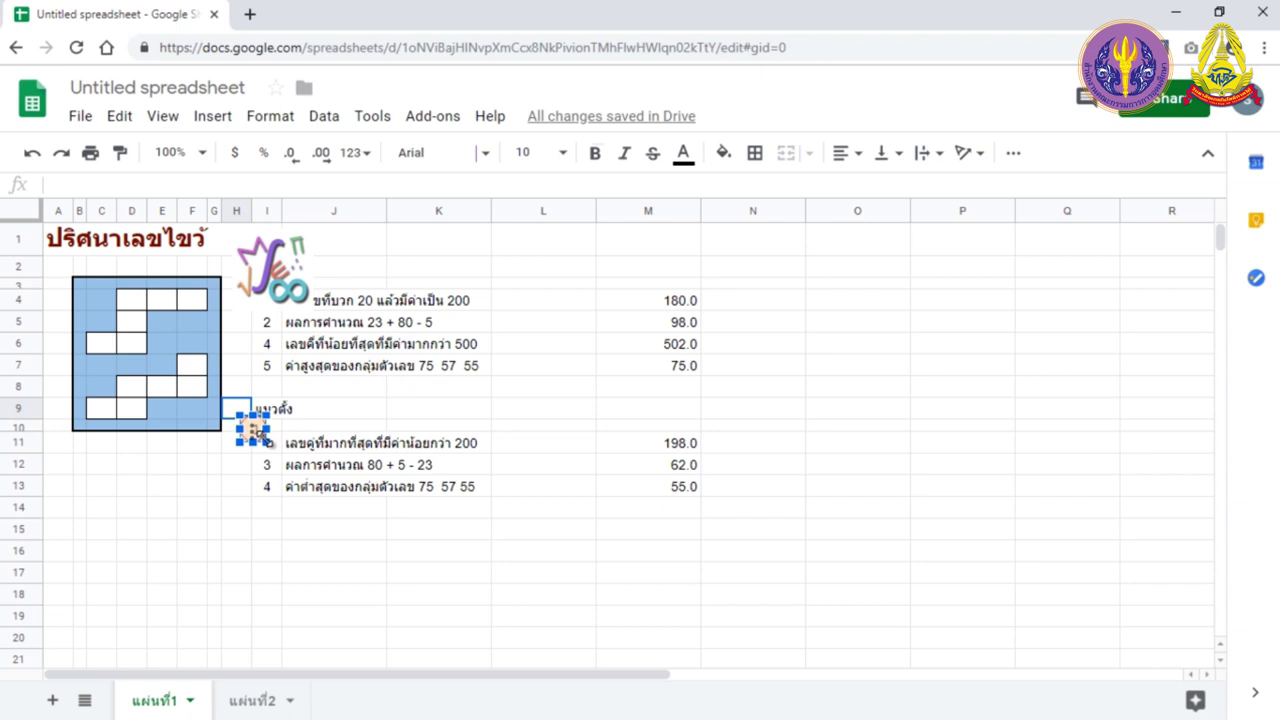
{"action": "left_click", "coordinate": [266, 441]}
{"action": "left_click_drag", "start_coordinate": [266, 440], "coordinate": [116, 300]}
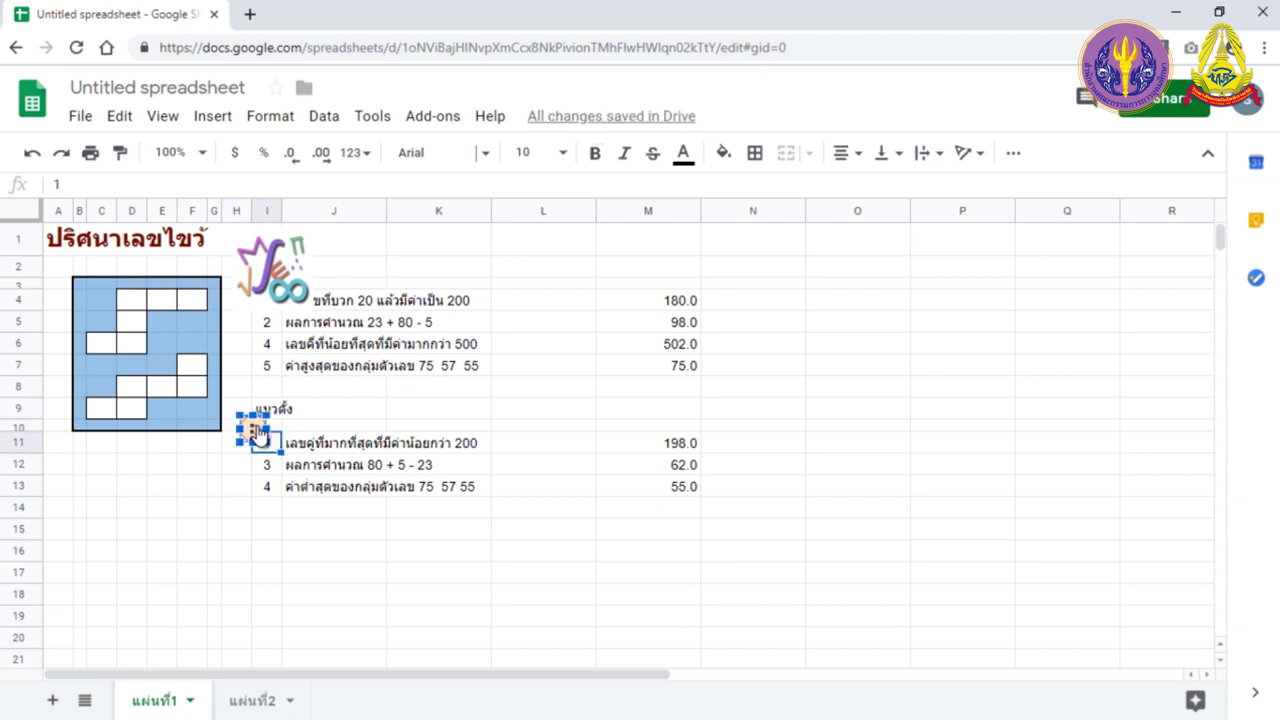
{"action": "left_click", "coordinate": [91, 263]}
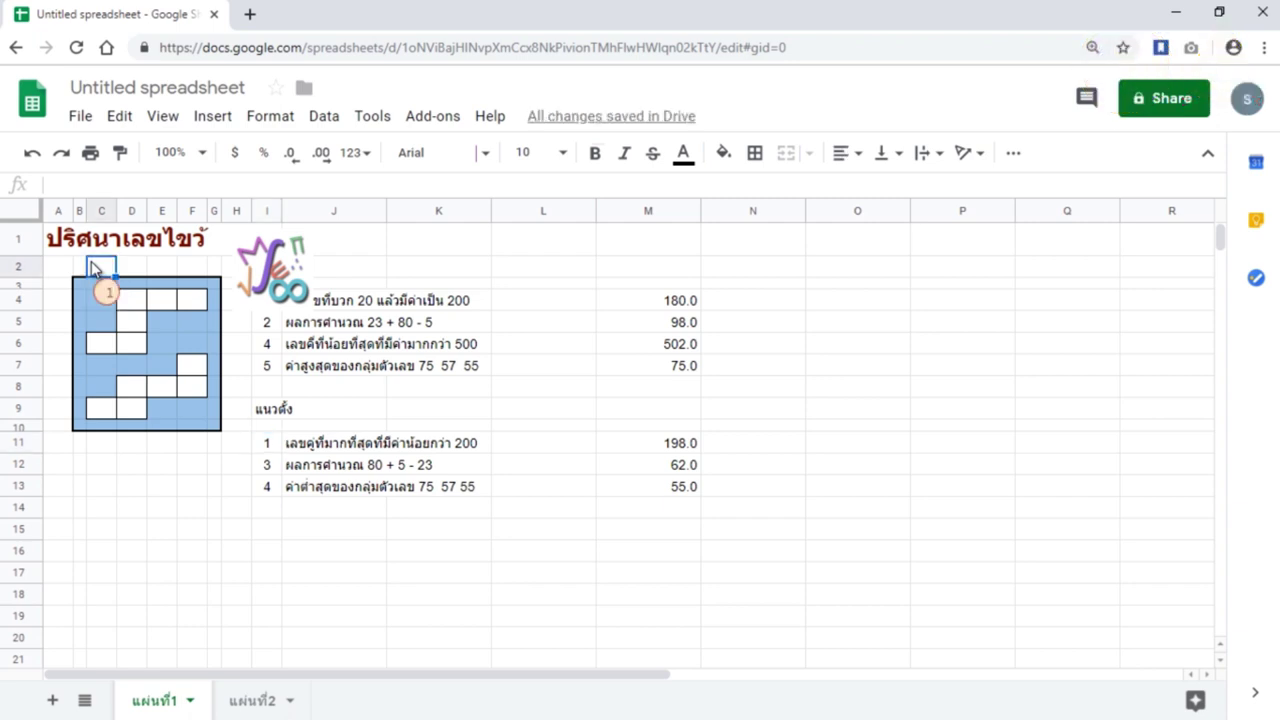